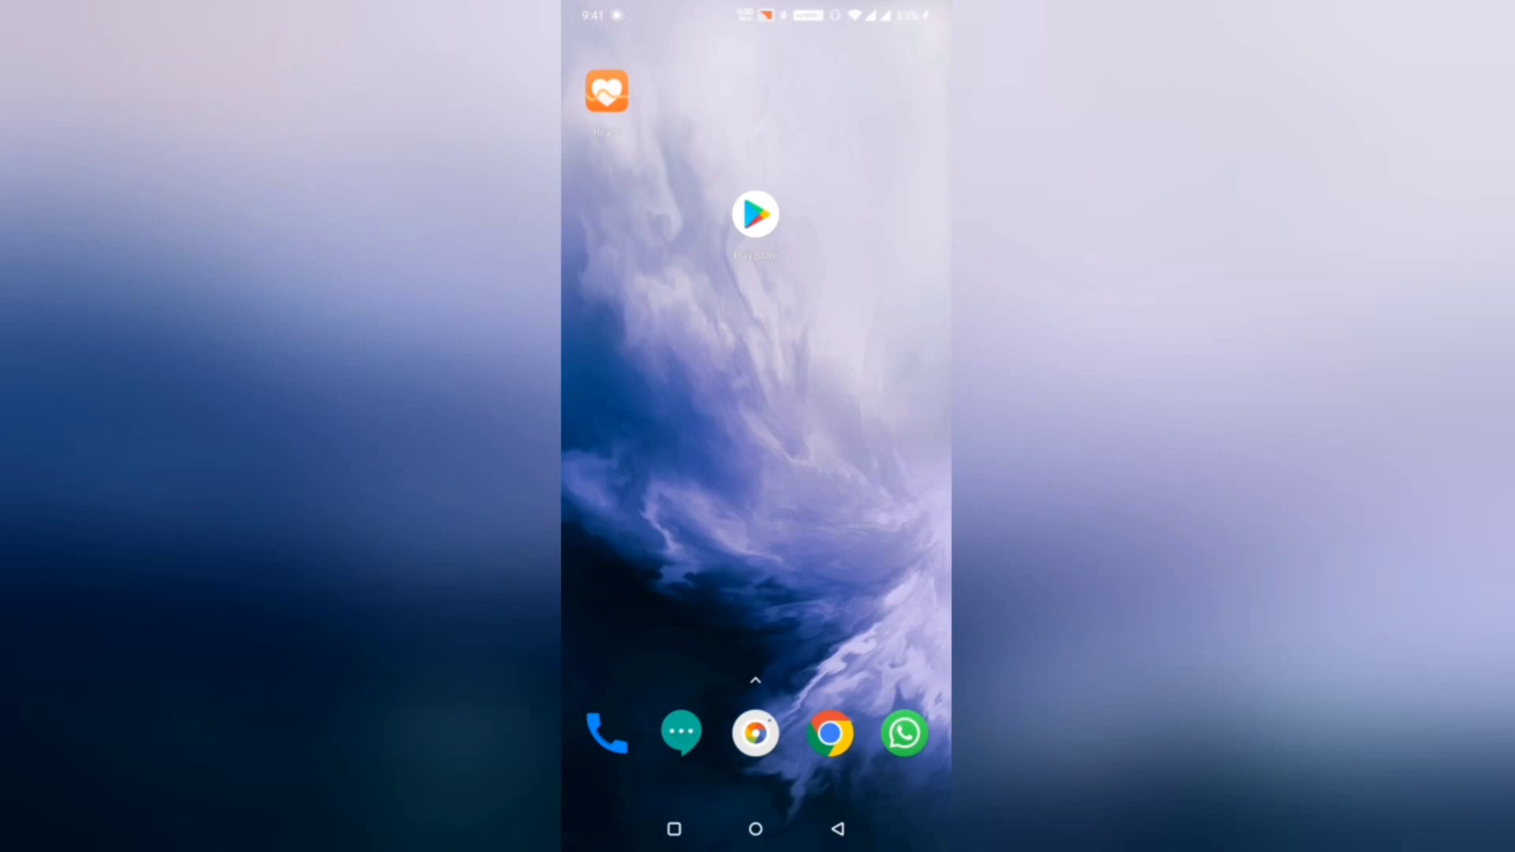
Step: View the OnePlus 7 Pro's About phone page with Android version 10, then return home
drag(755, 12, 755, 356)
click(927, 139)
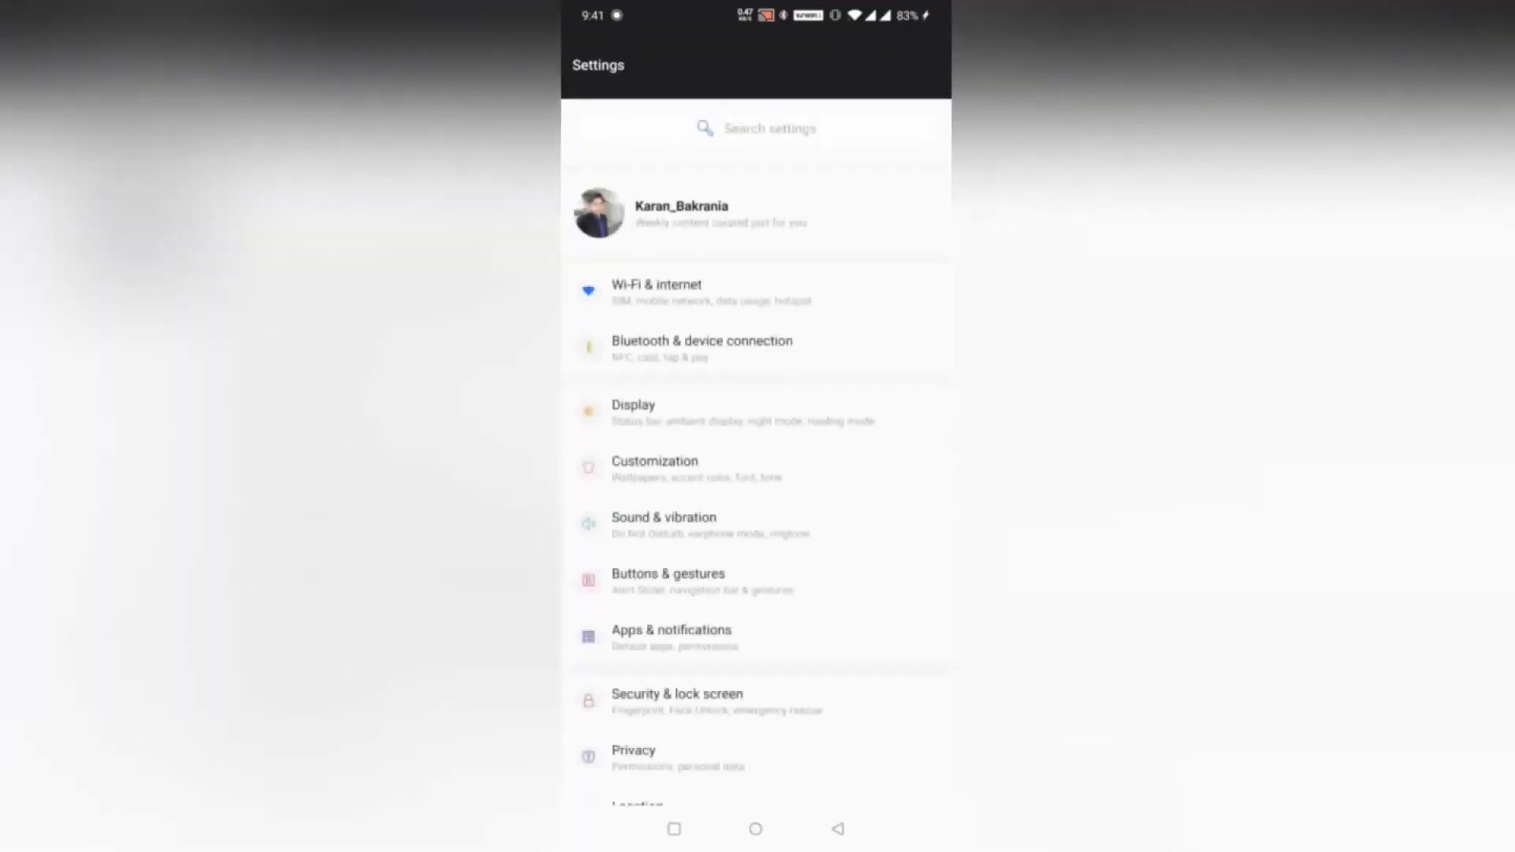
scroll(754, 474, down, 5)
scroll(756, 473, down, 5)
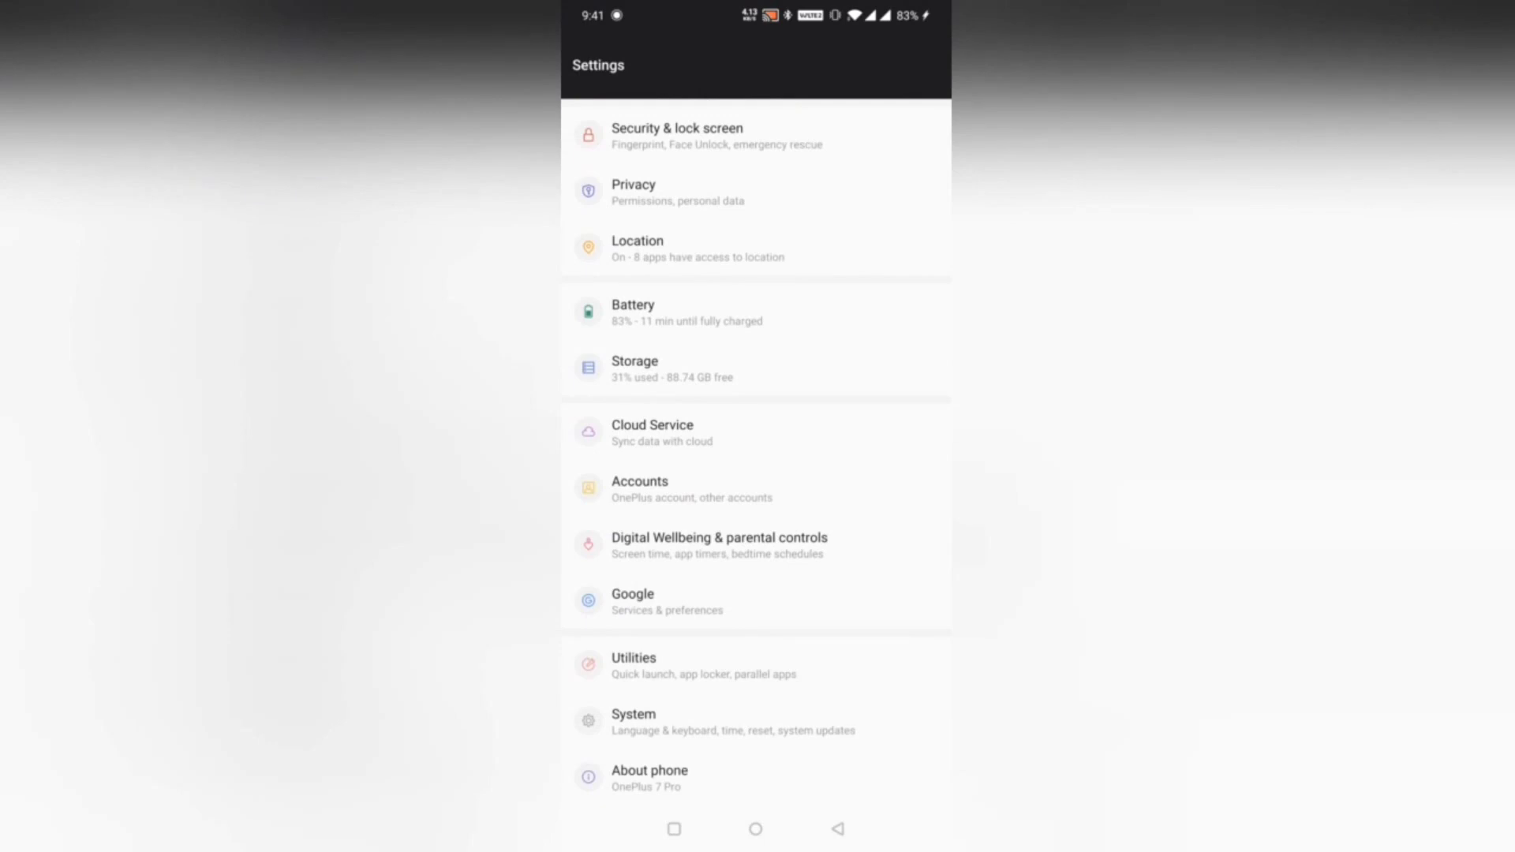
click(649, 777)
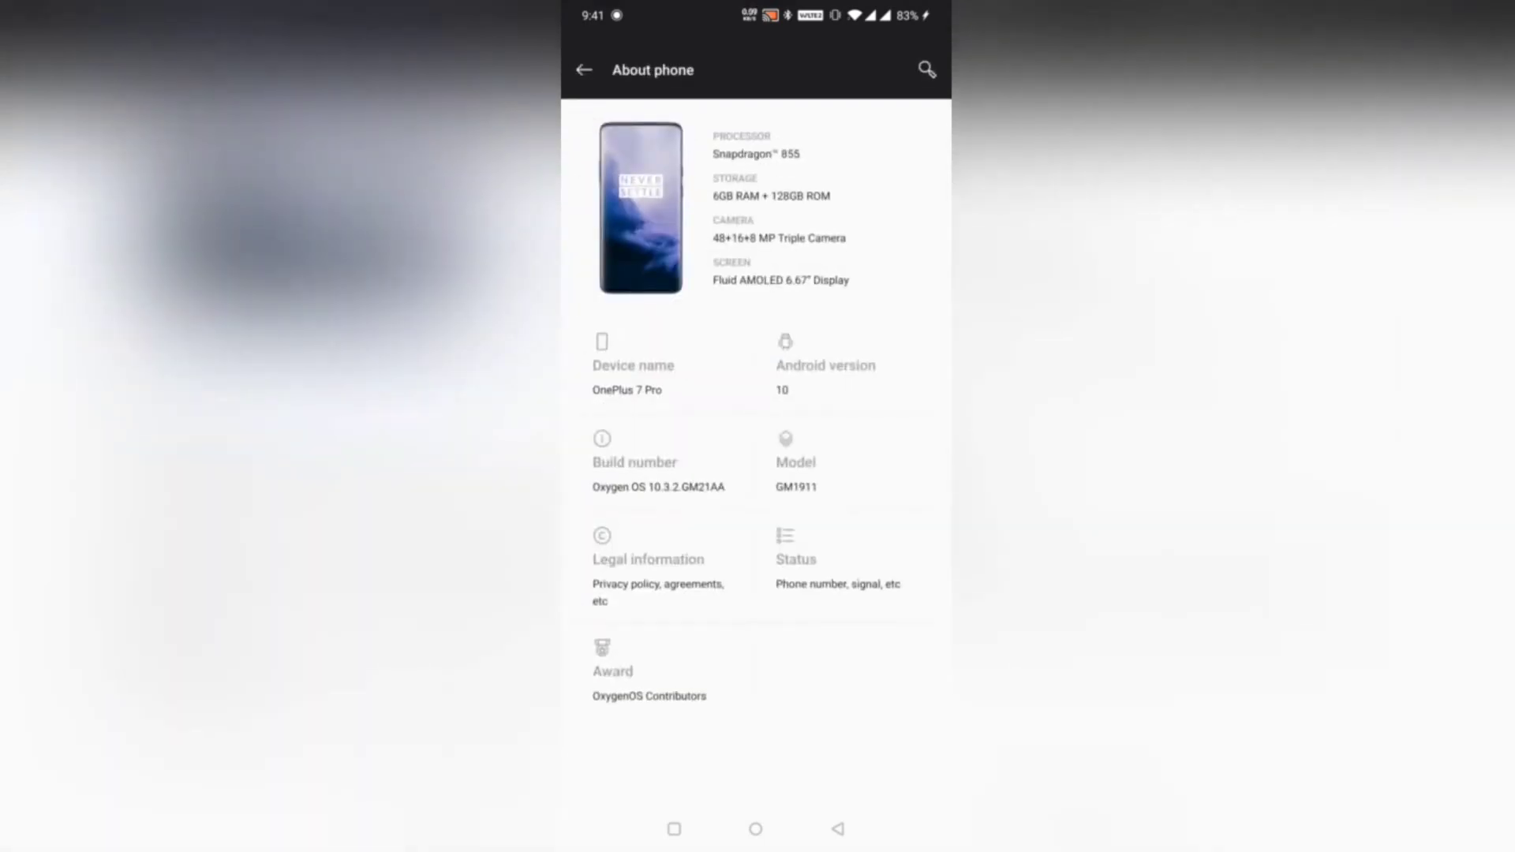
click(755, 829)
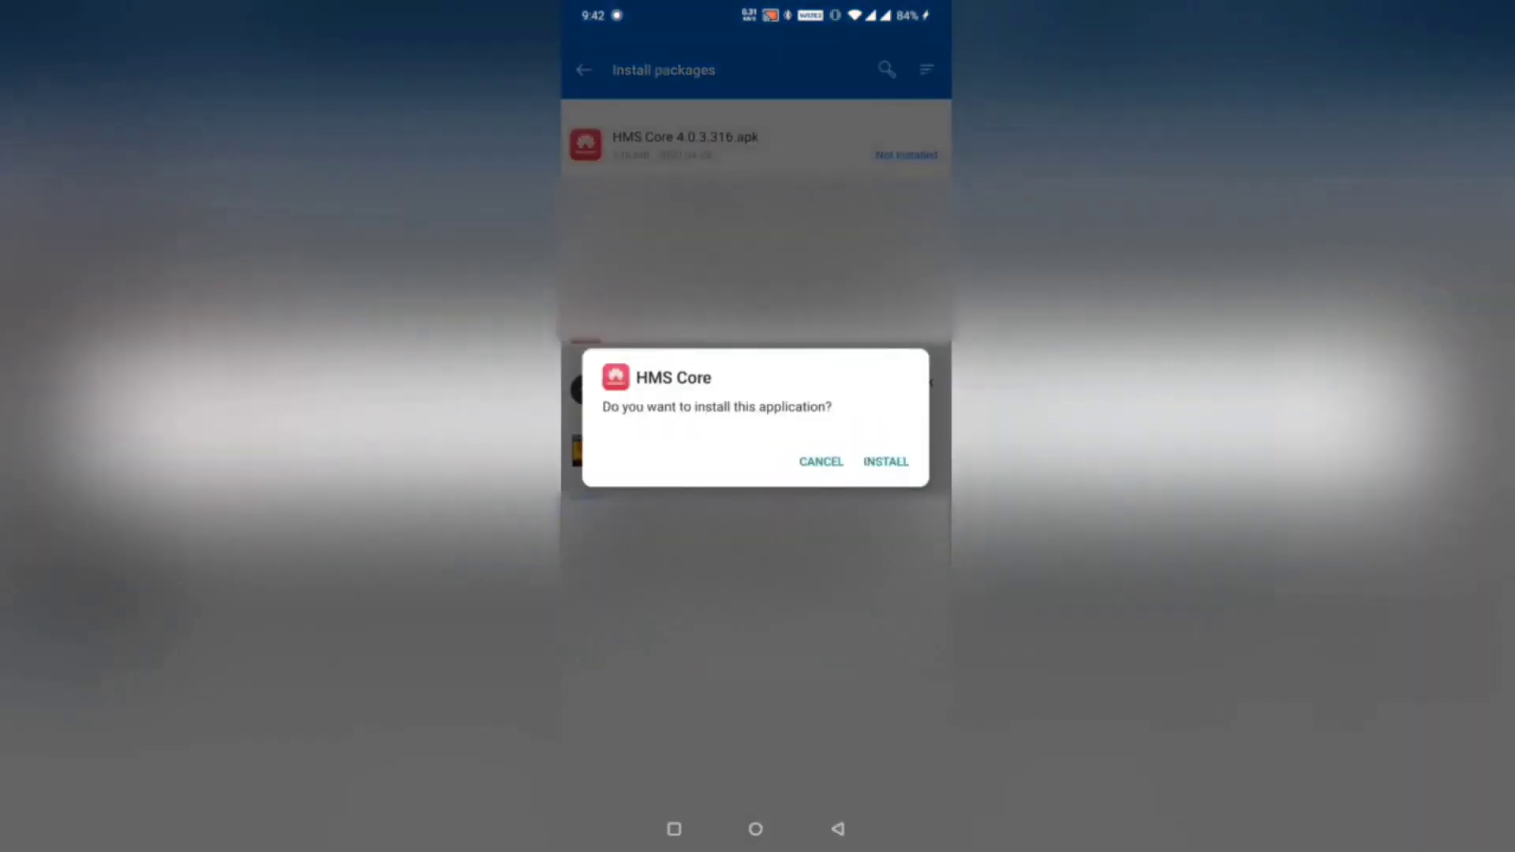
Step: Install the HMS Core APK through the package installer and return to the home screen
click(885, 461)
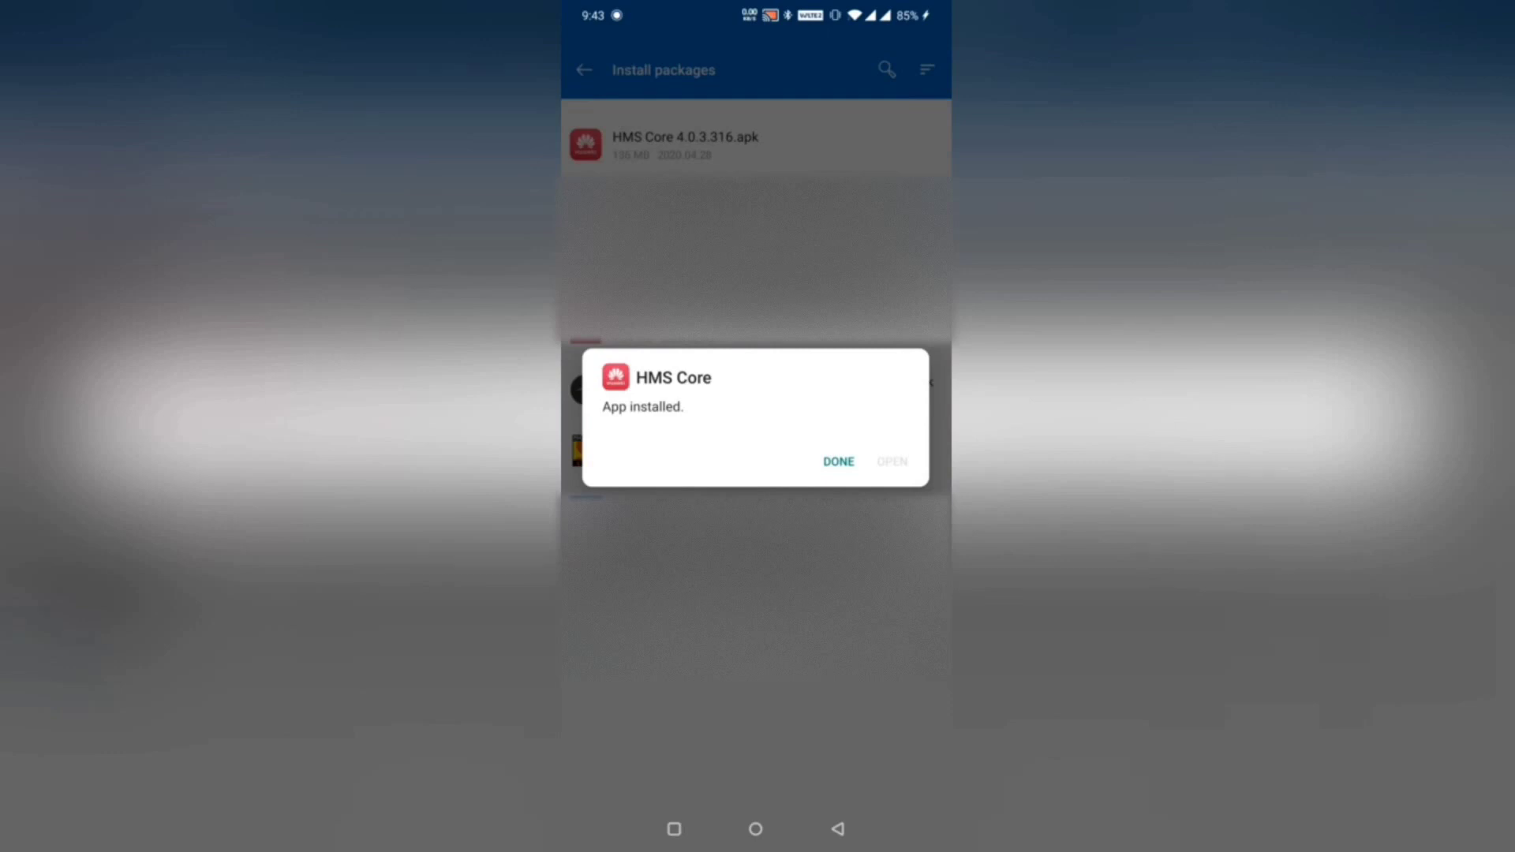
click(838, 460)
click(755, 828)
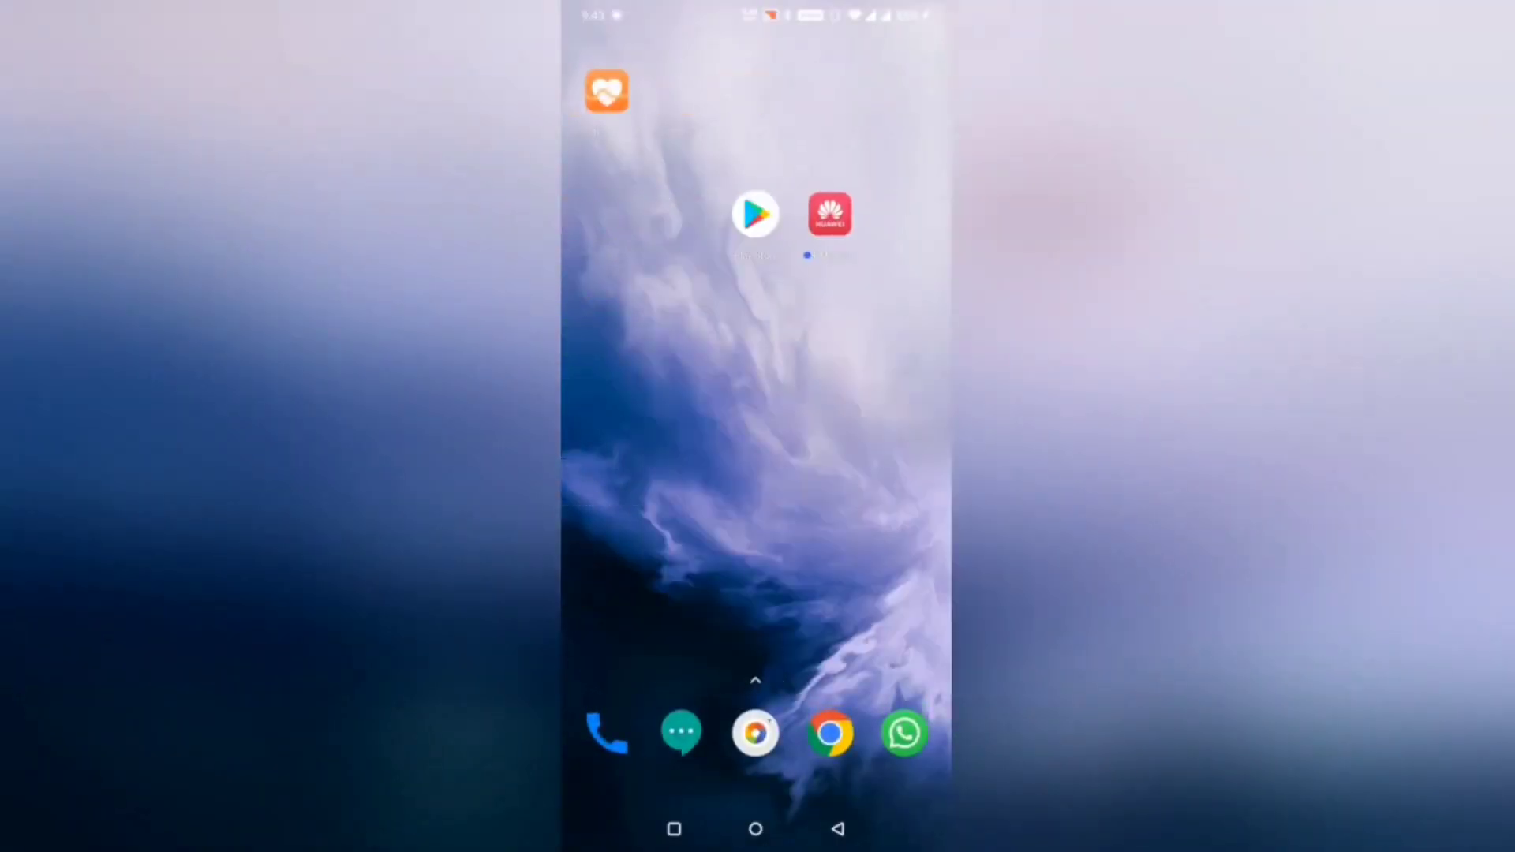
Step: Place the new Huawei icon beside Health on the home screen and launch Huawei Health
drag(830, 213, 666, 149)
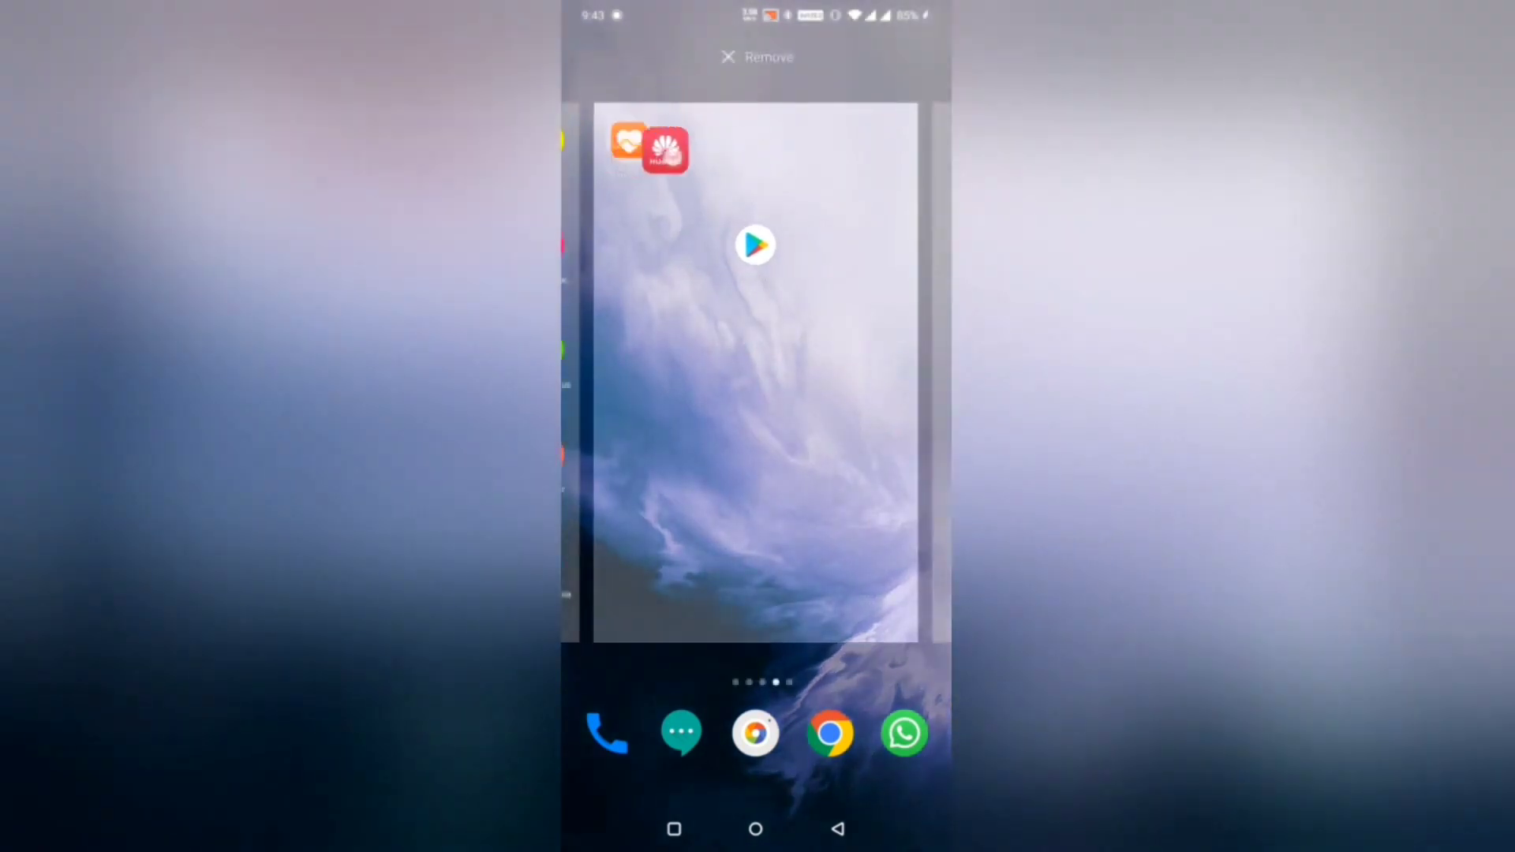
drag(665, 149, 680, 142)
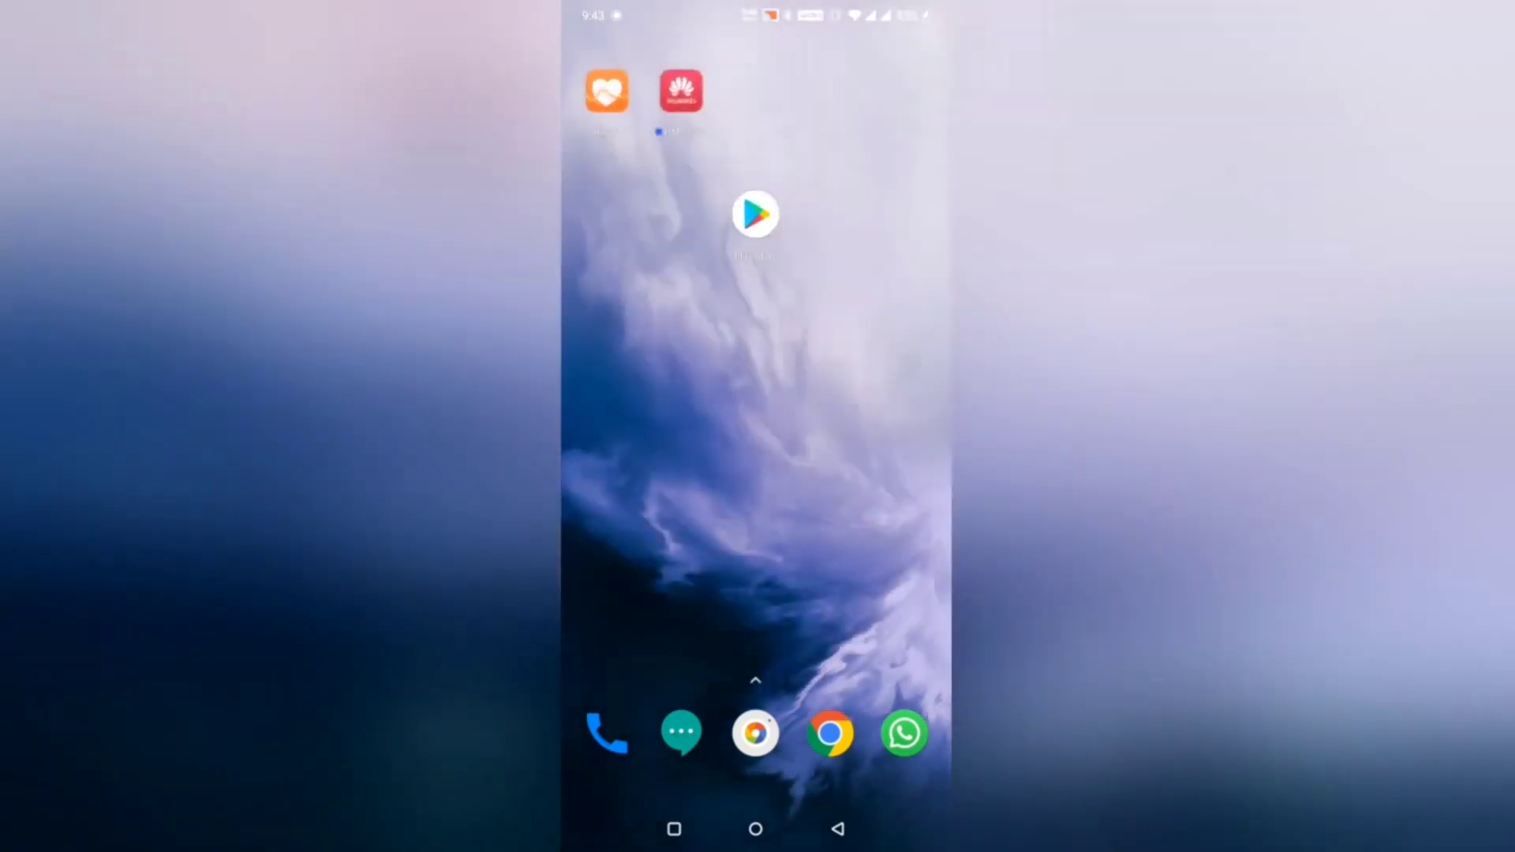
click(606, 91)
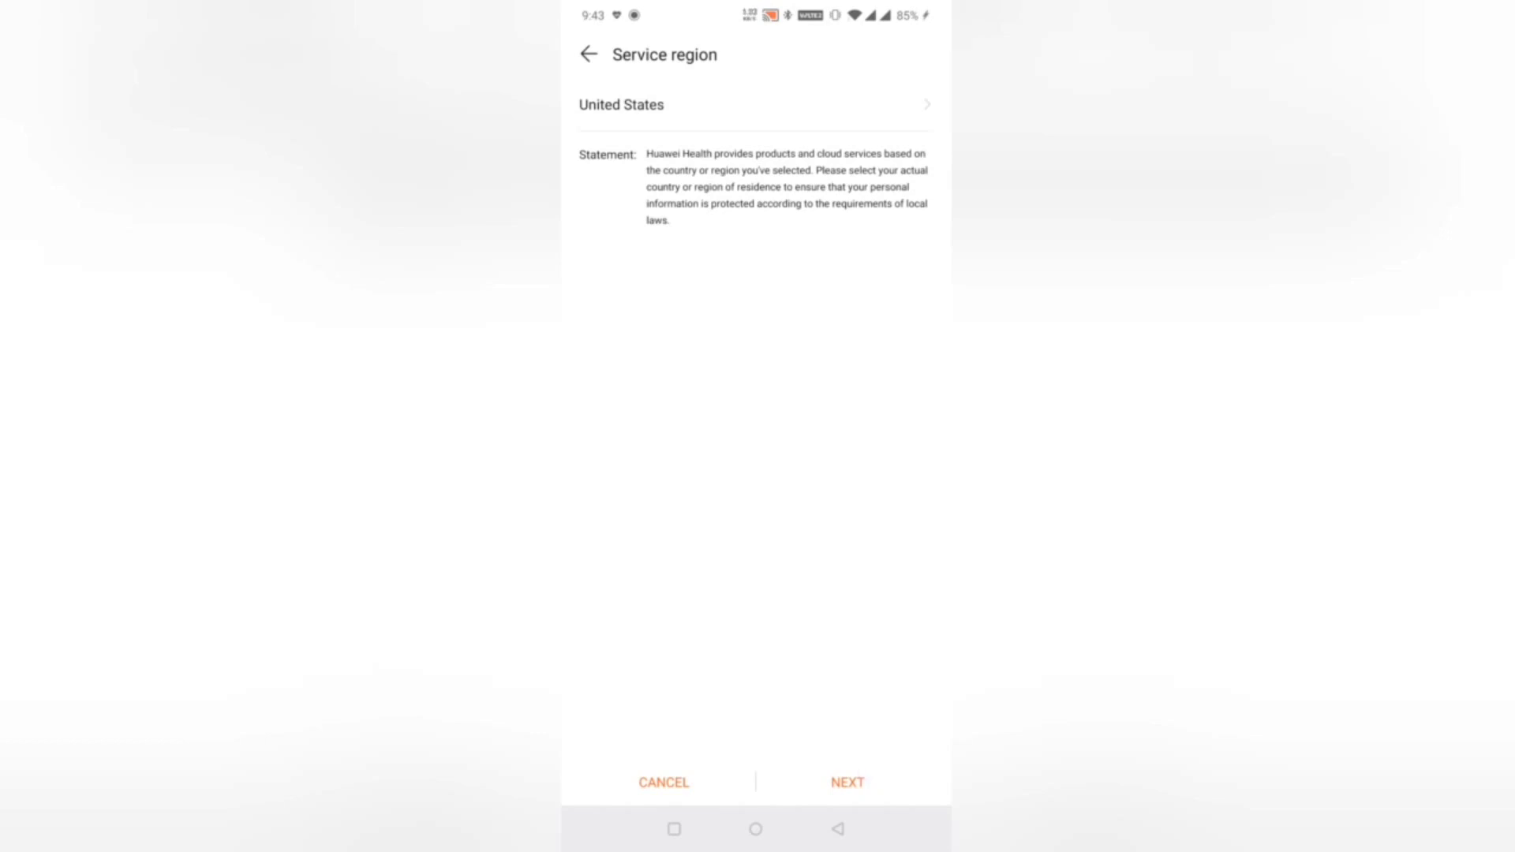
Step: Keep United States as the Huawei Health service region
click(603, 99)
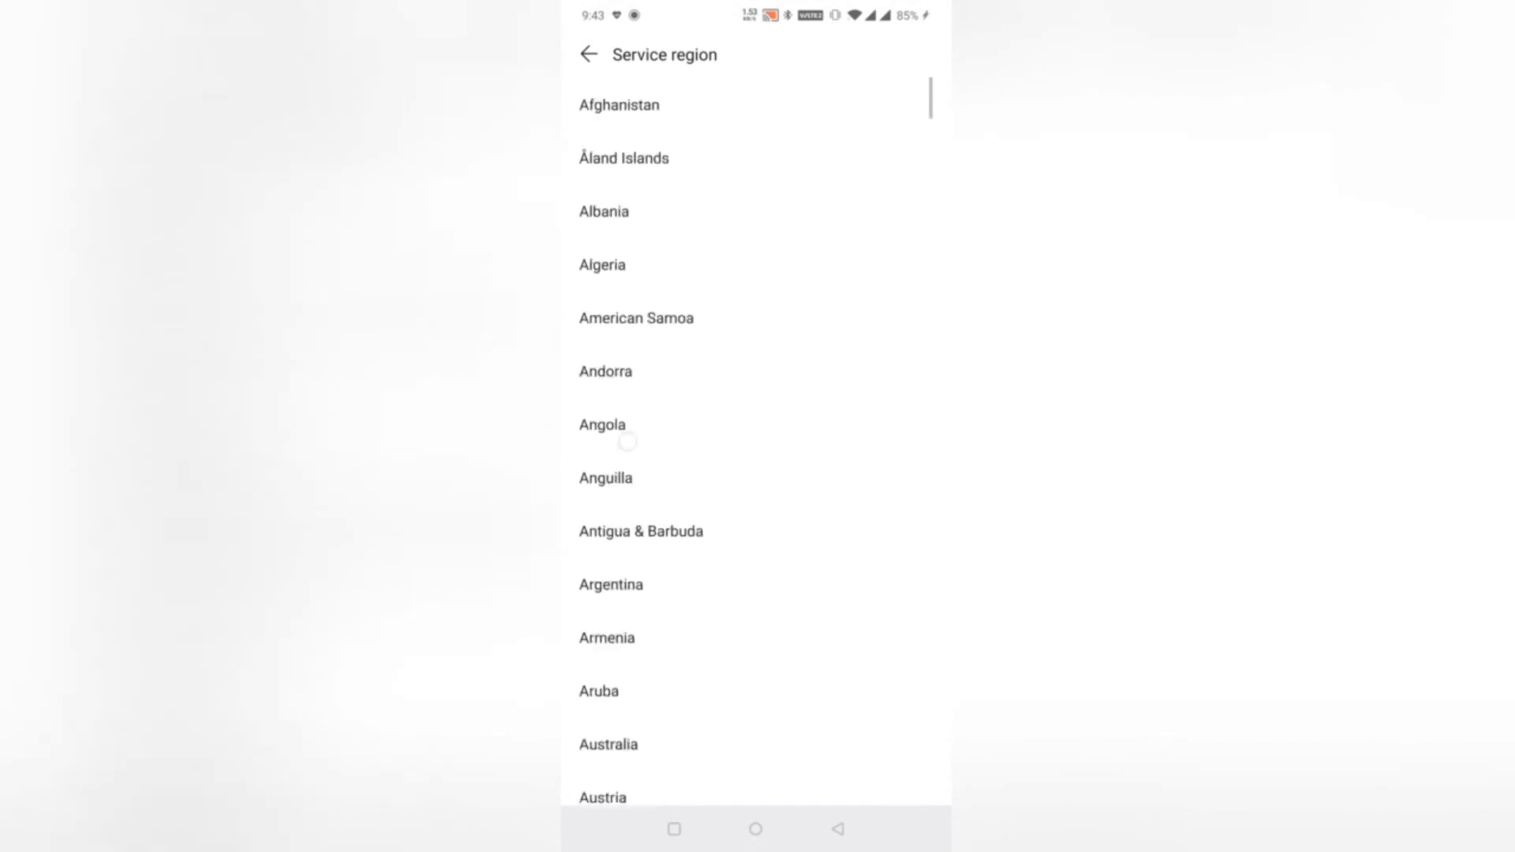
click(588, 52)
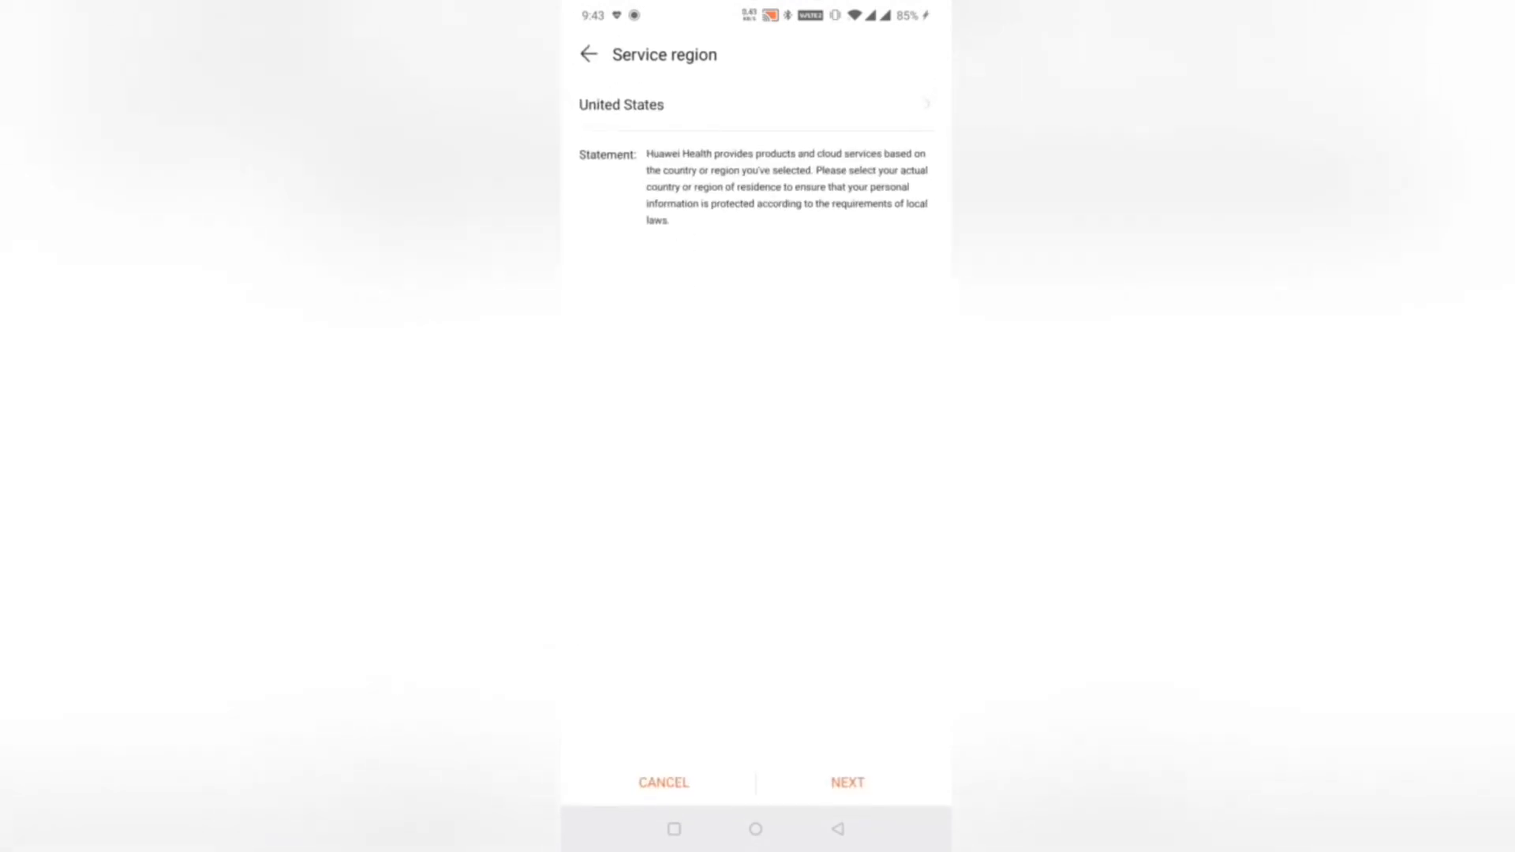
click(847, 783)
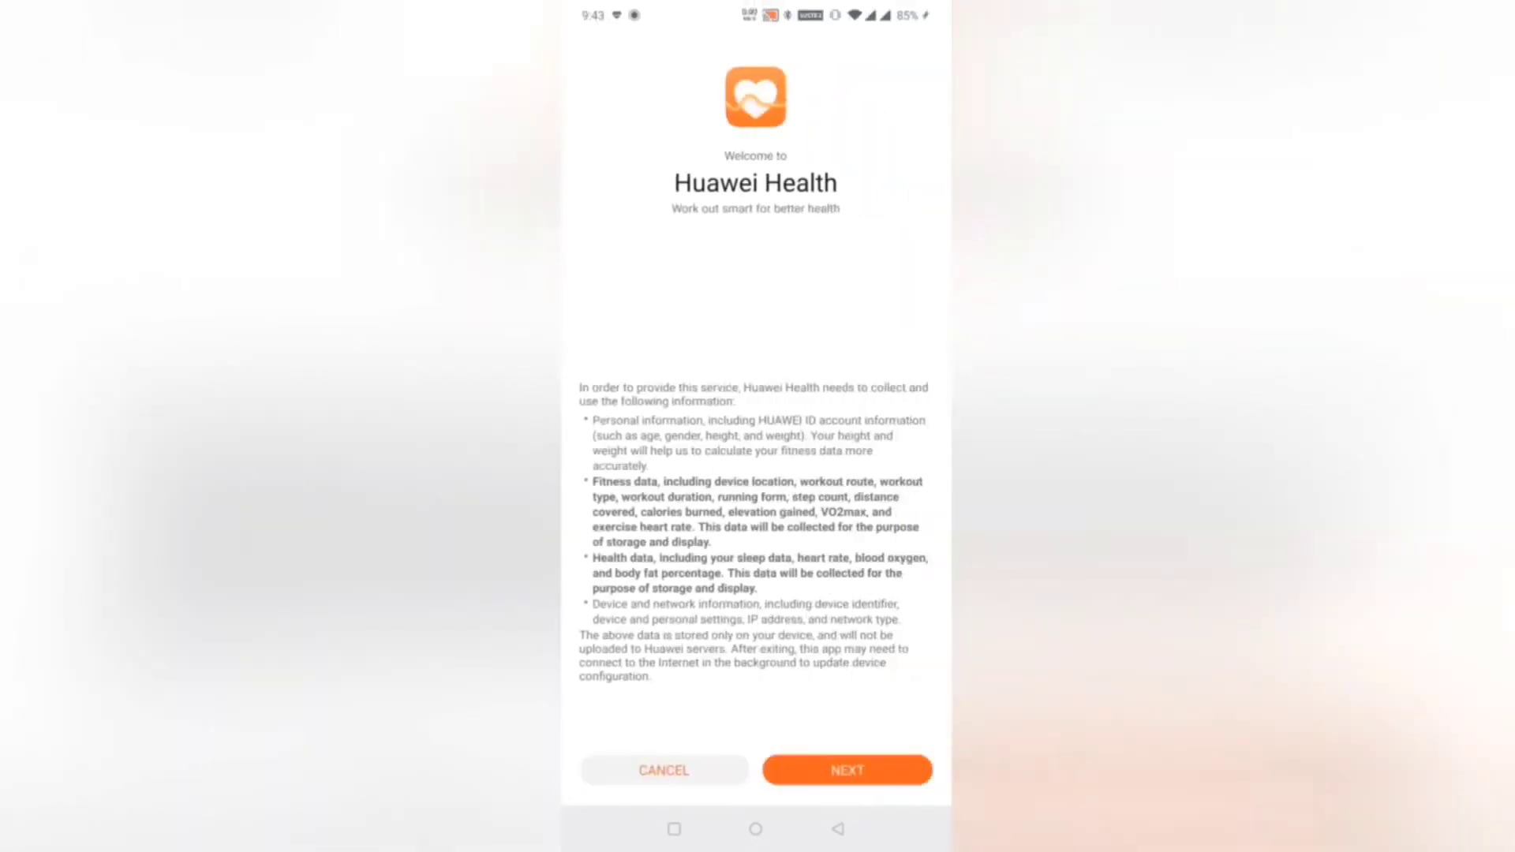
Step: Accept the data notice and terms and allow Health phone-call and location access
click(871, 769)
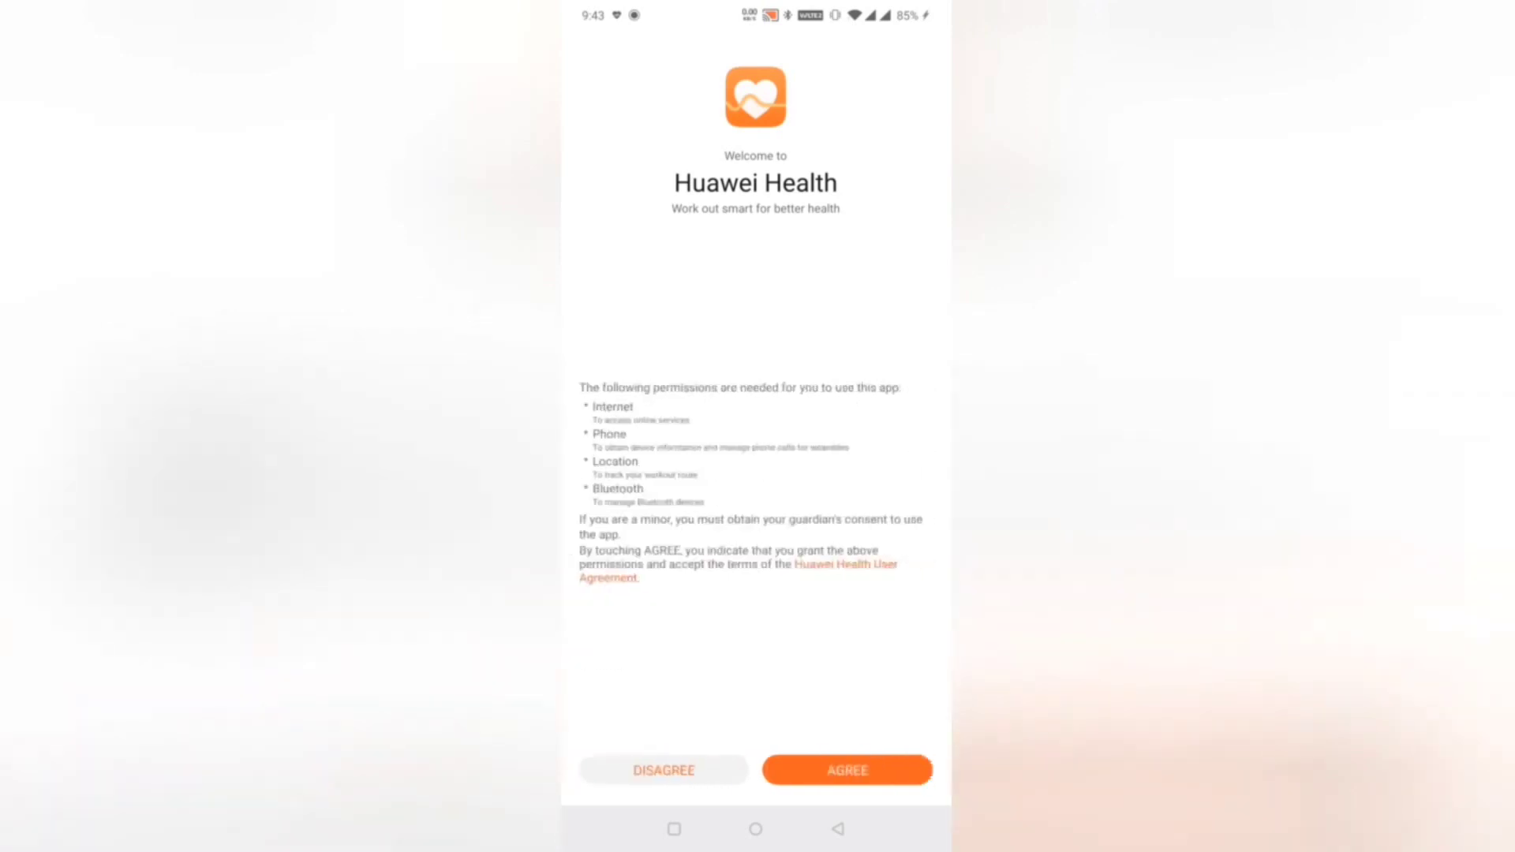
click(848, 770)
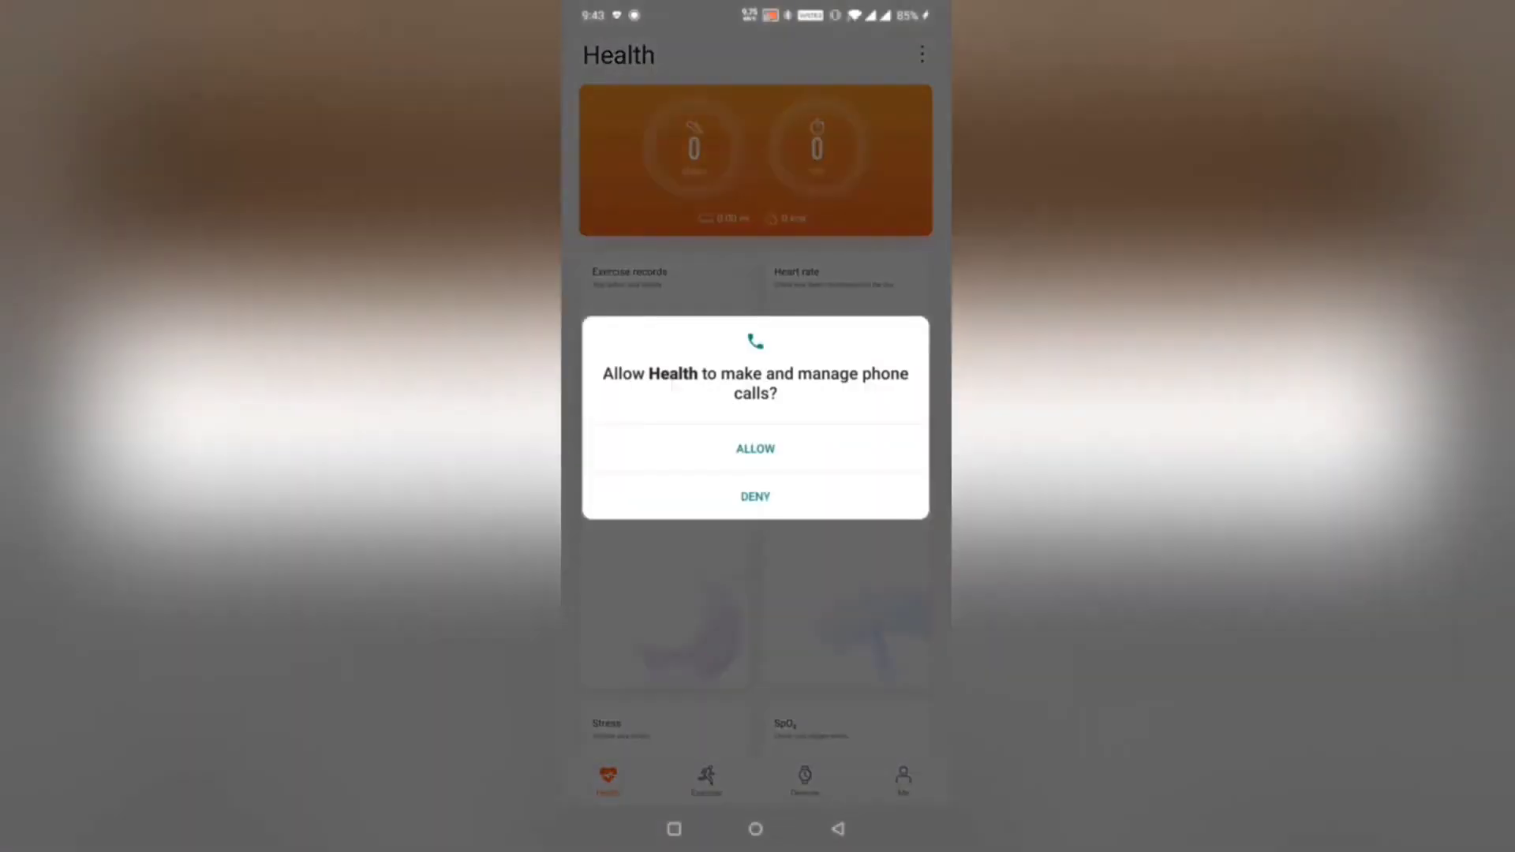
click(755, 449)
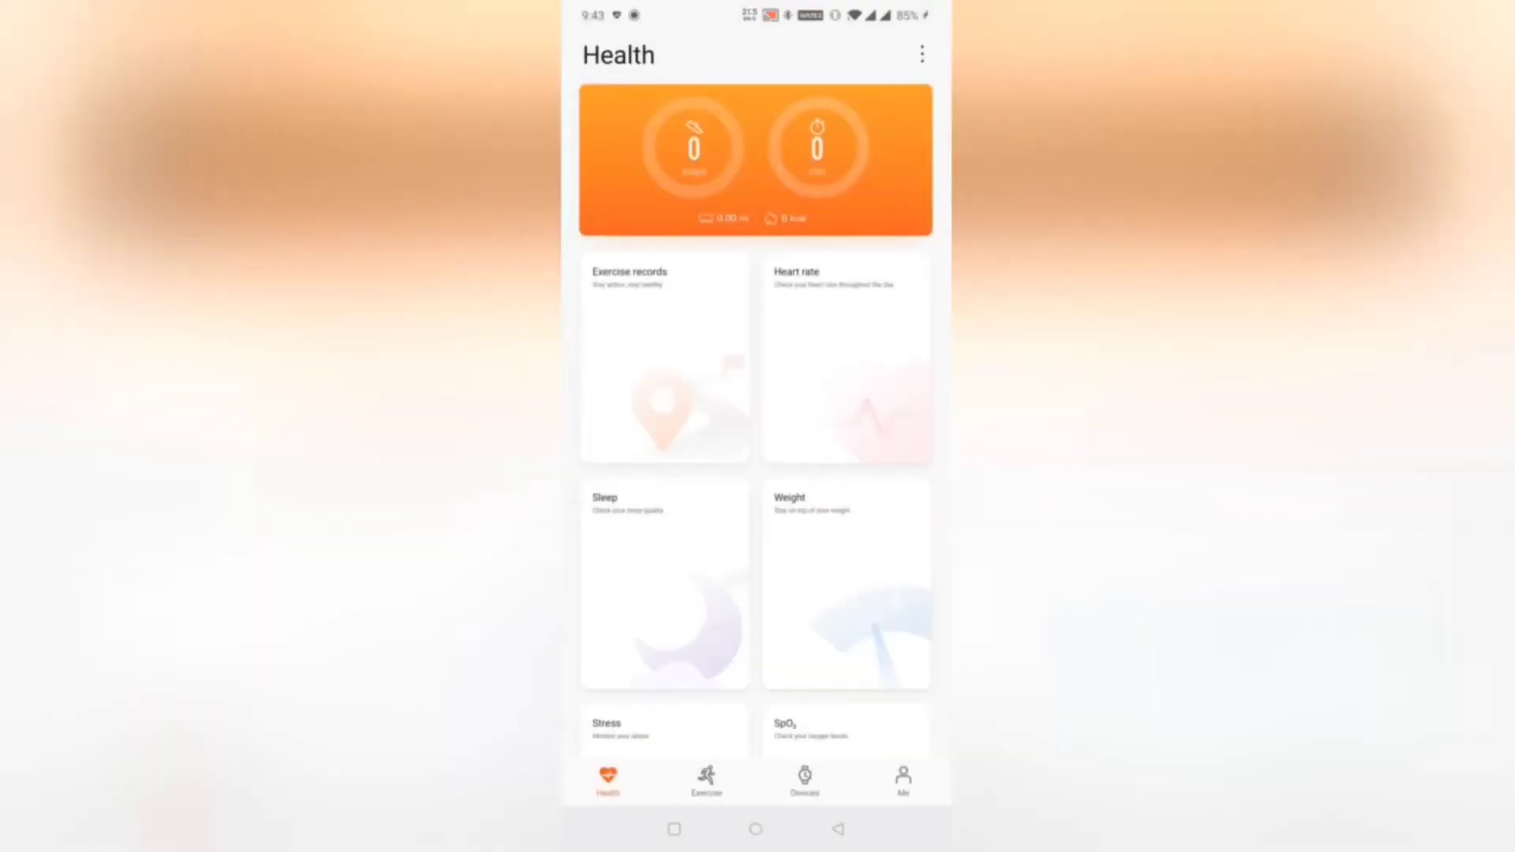
Step: From Devices, add a Smart Watch and choose the HUAWEI WATCH GT 2 Series
click(804, 780)
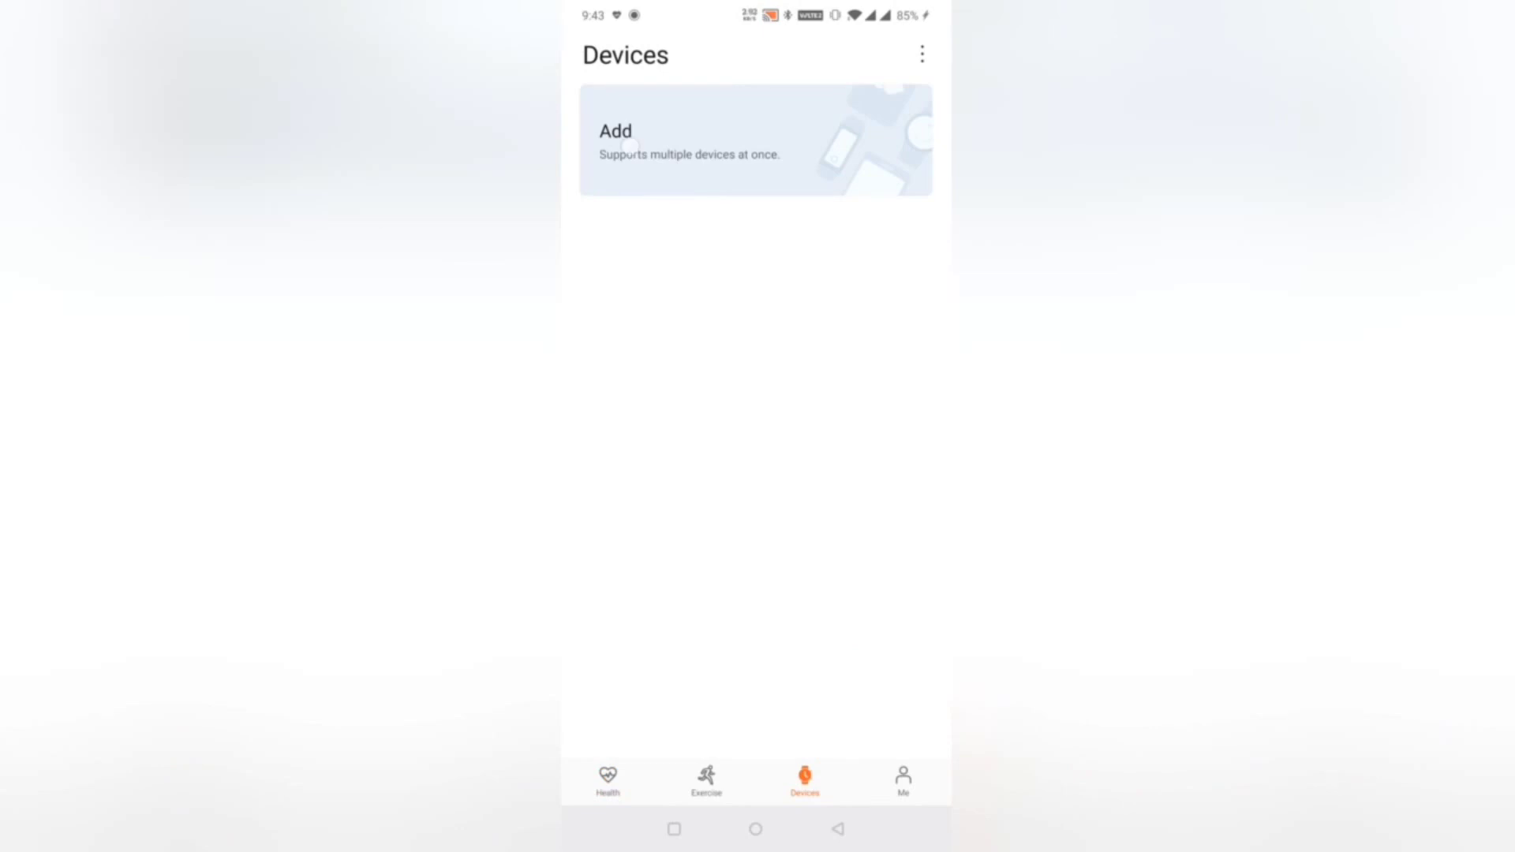
click(616, 136)
click(660, 108)
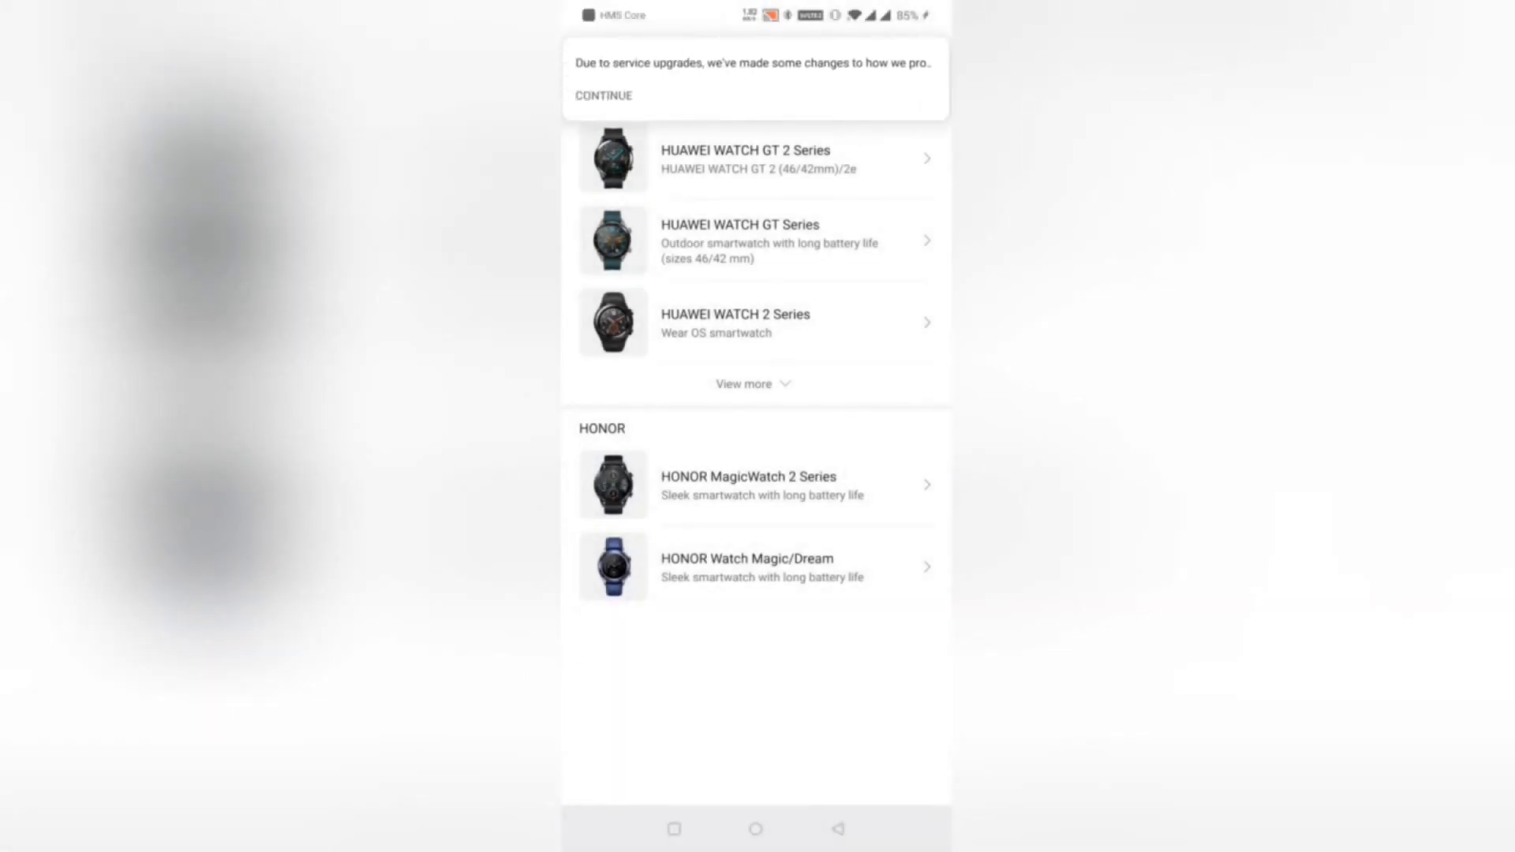
mouse_move(758, 11)
mouse_down()
mouse_move(758, 473)
mouse_move(758, 118)
mouse_up()
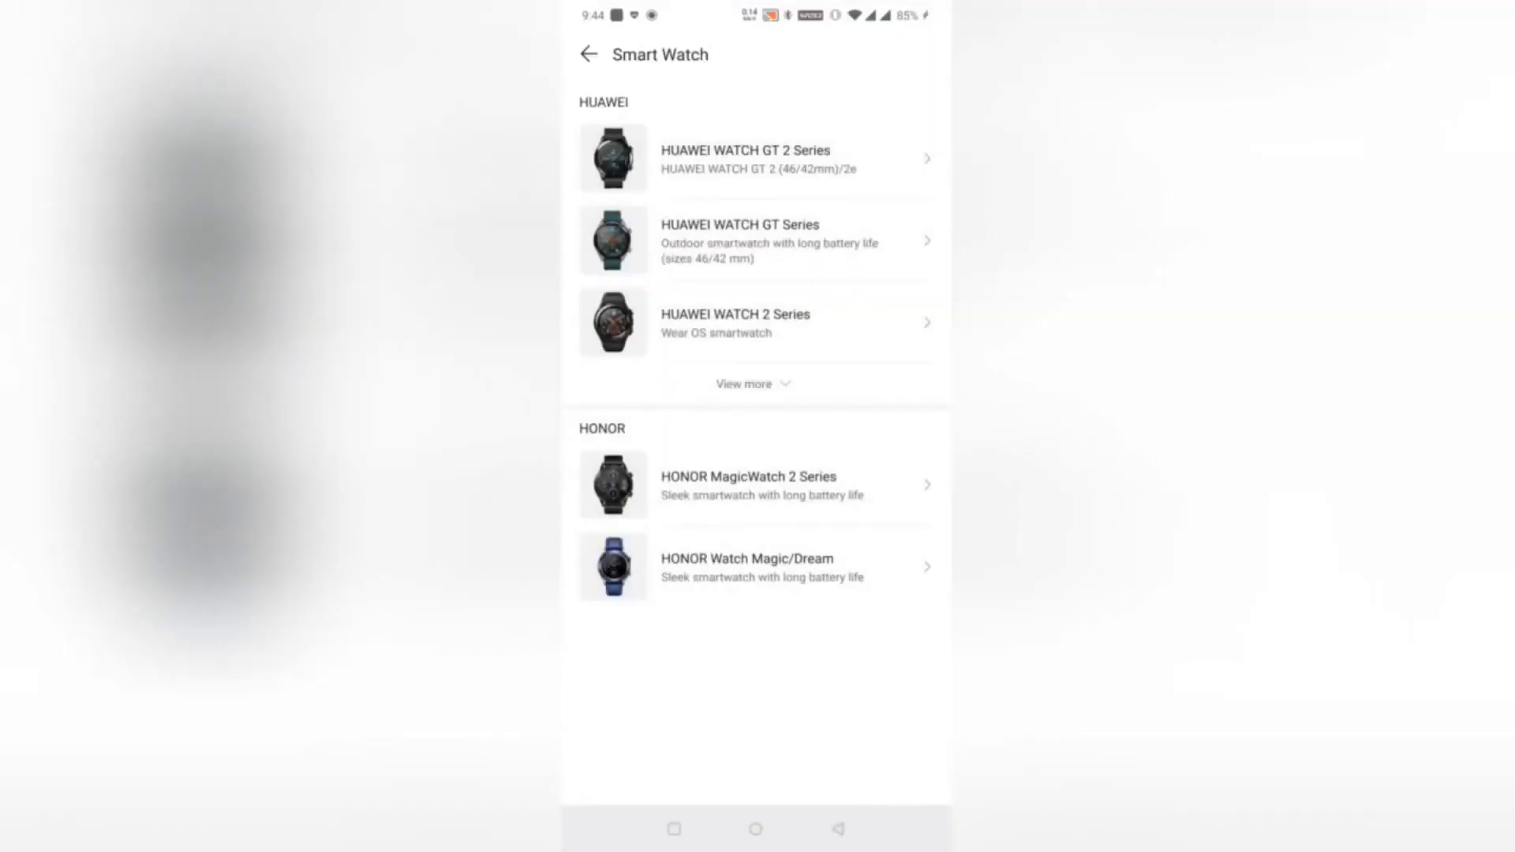
click(745, 158)
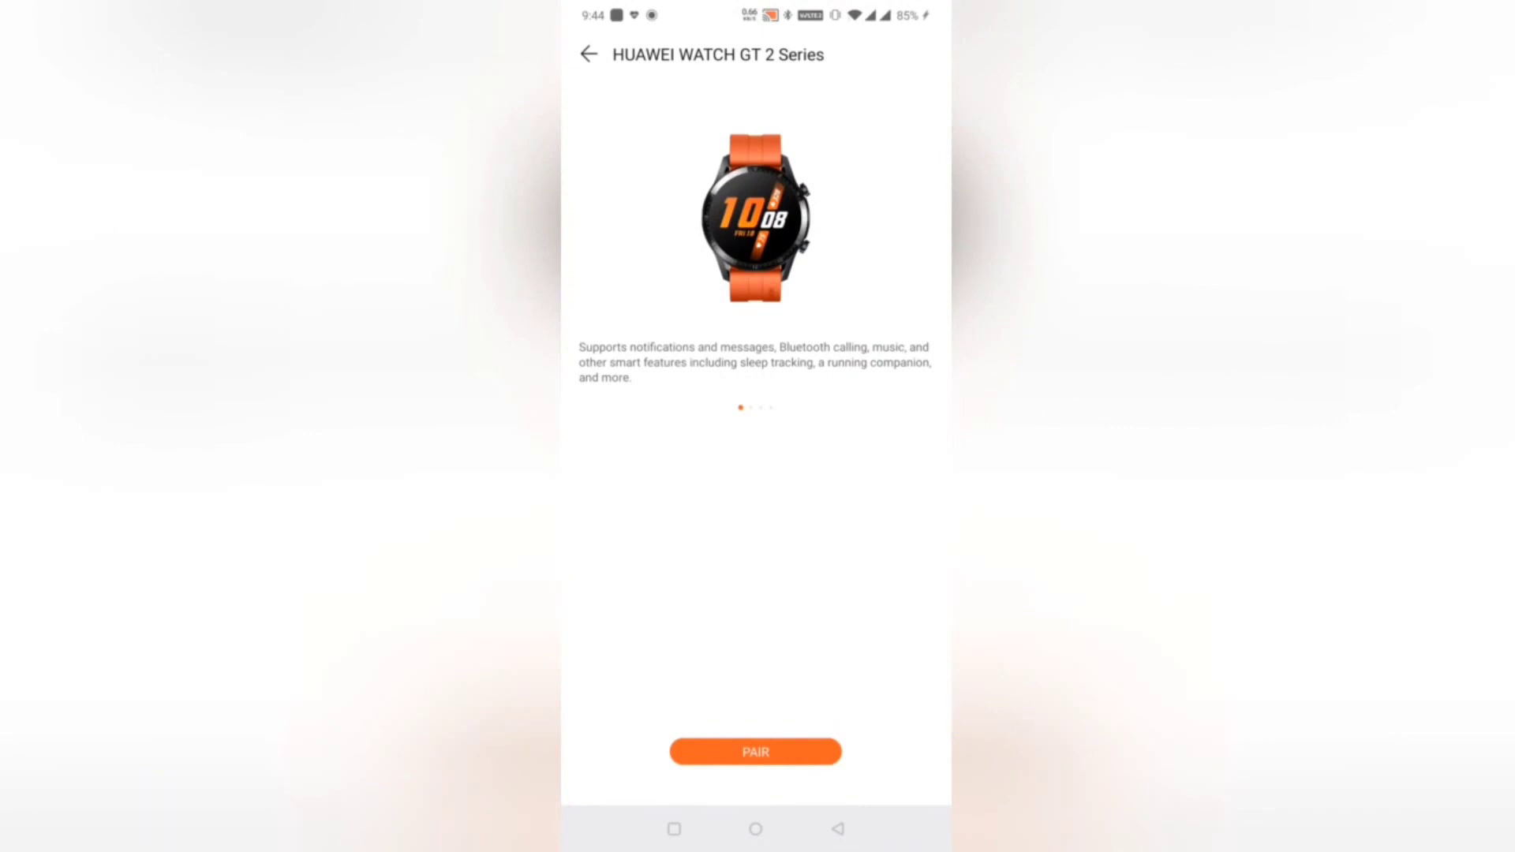
Step: Pair and link the HUAWEI WATCH GT 2 to the phone
click(756, 752)
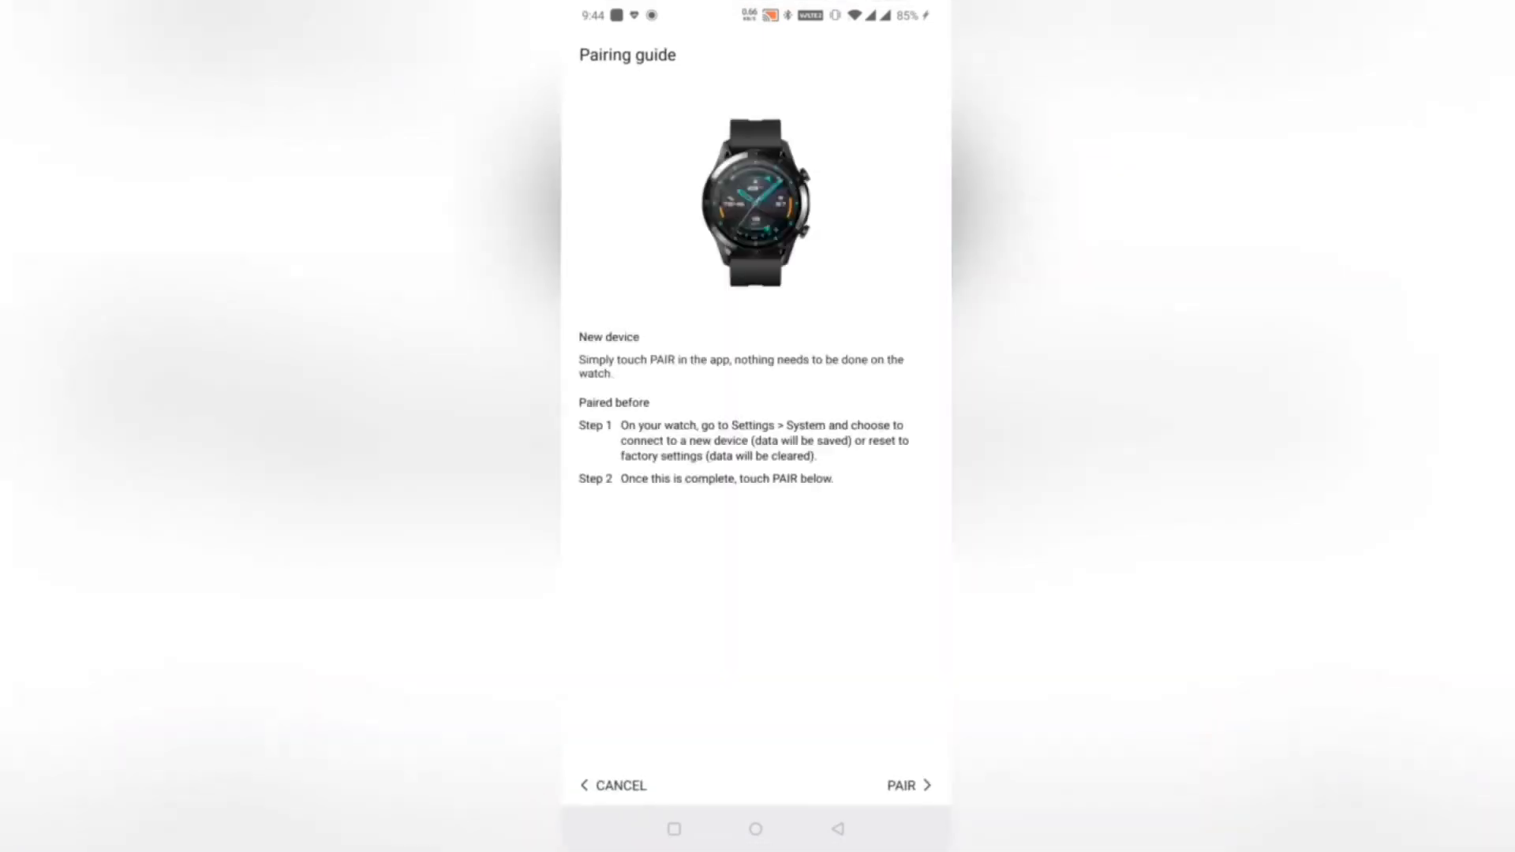
click(908, 785)
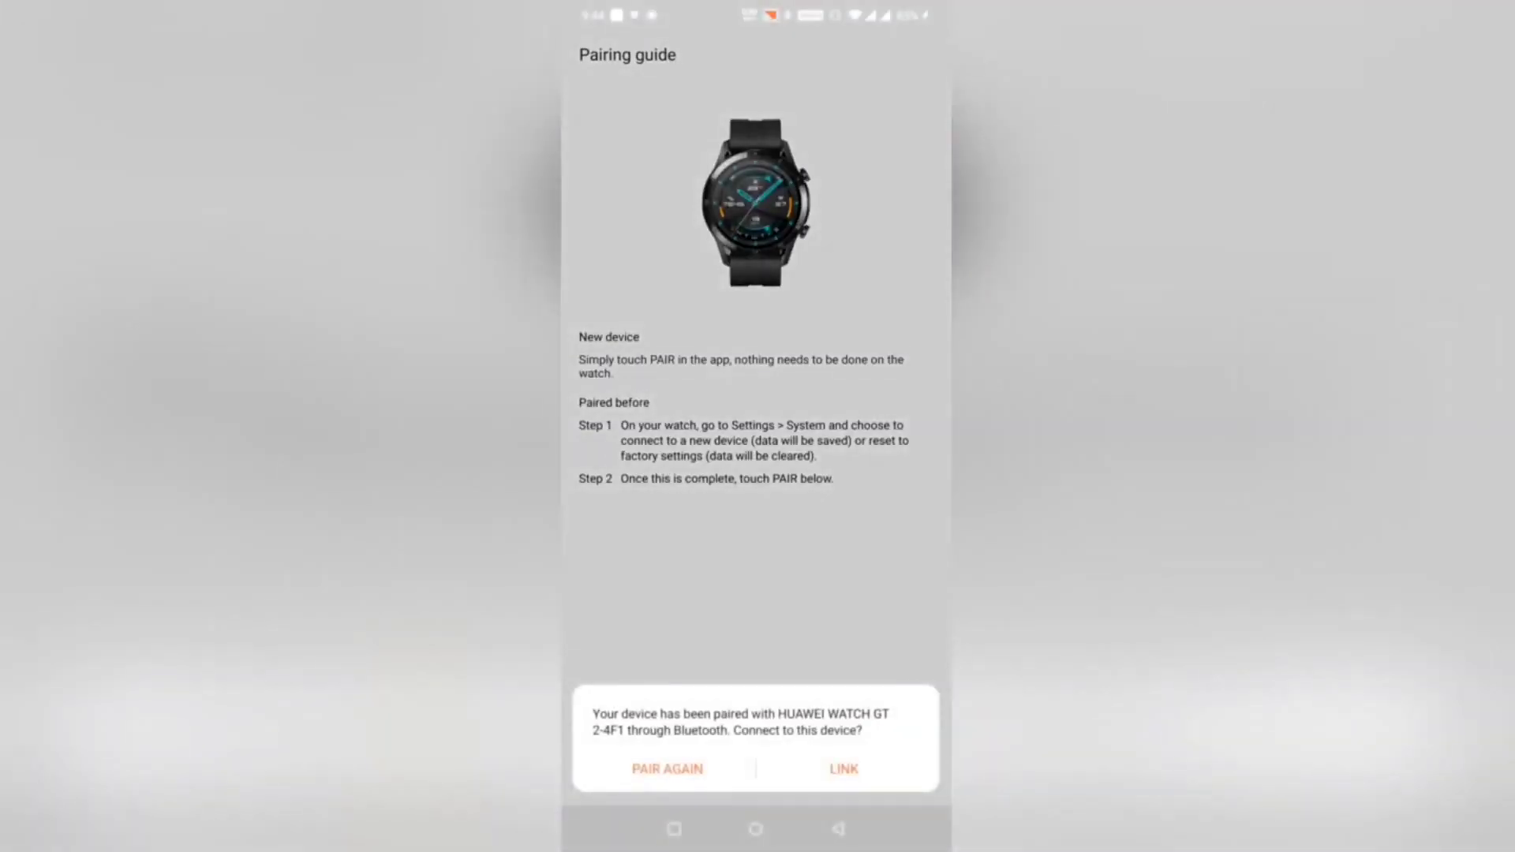
click(844, 767)
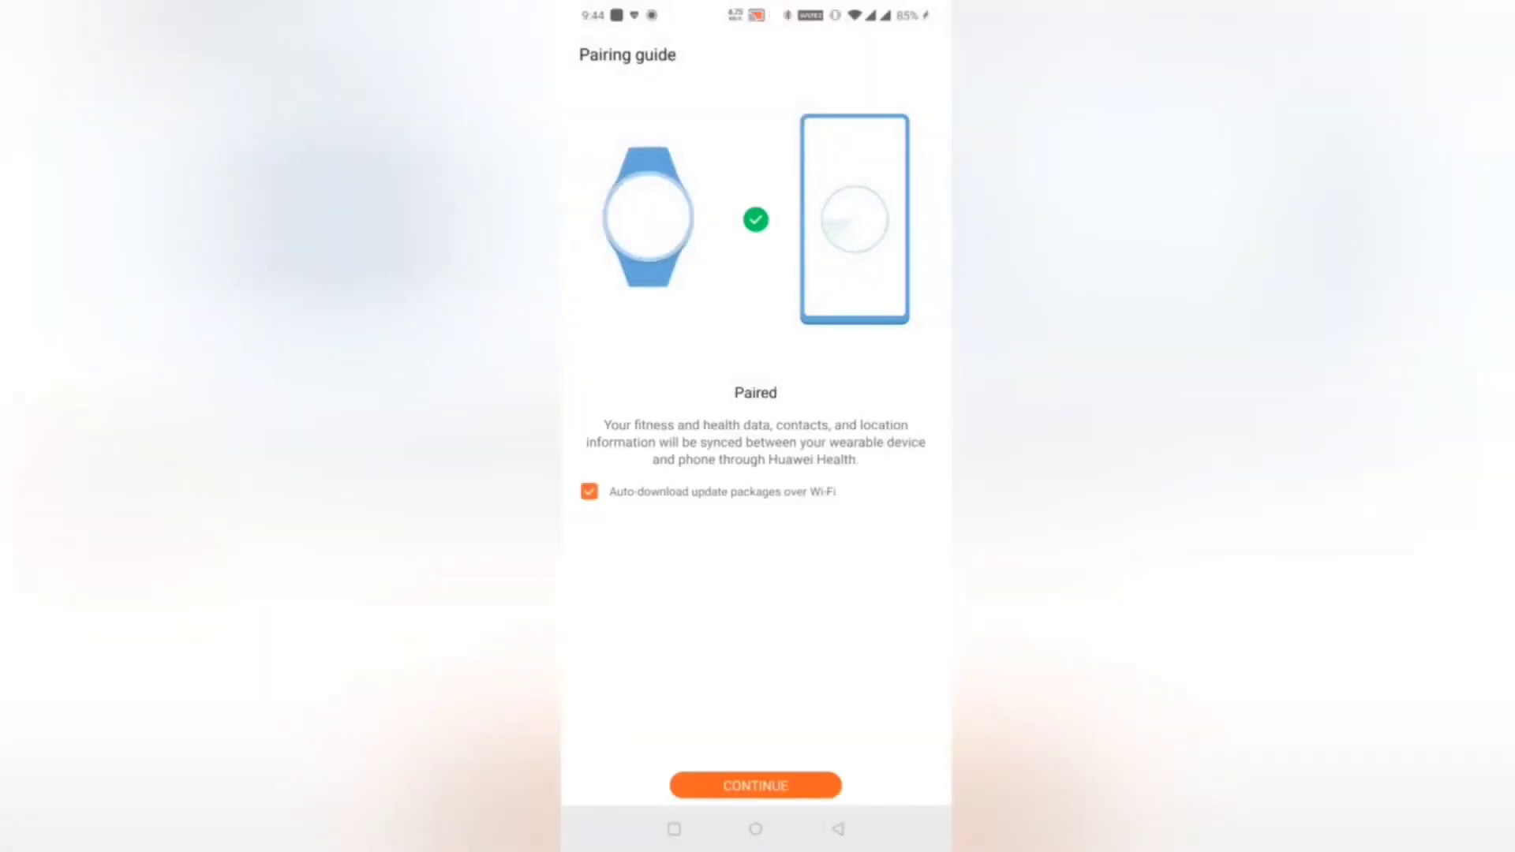
Step: Grant Health notification access with Messages sent to the watch and finish notification setup
click(755, 785)
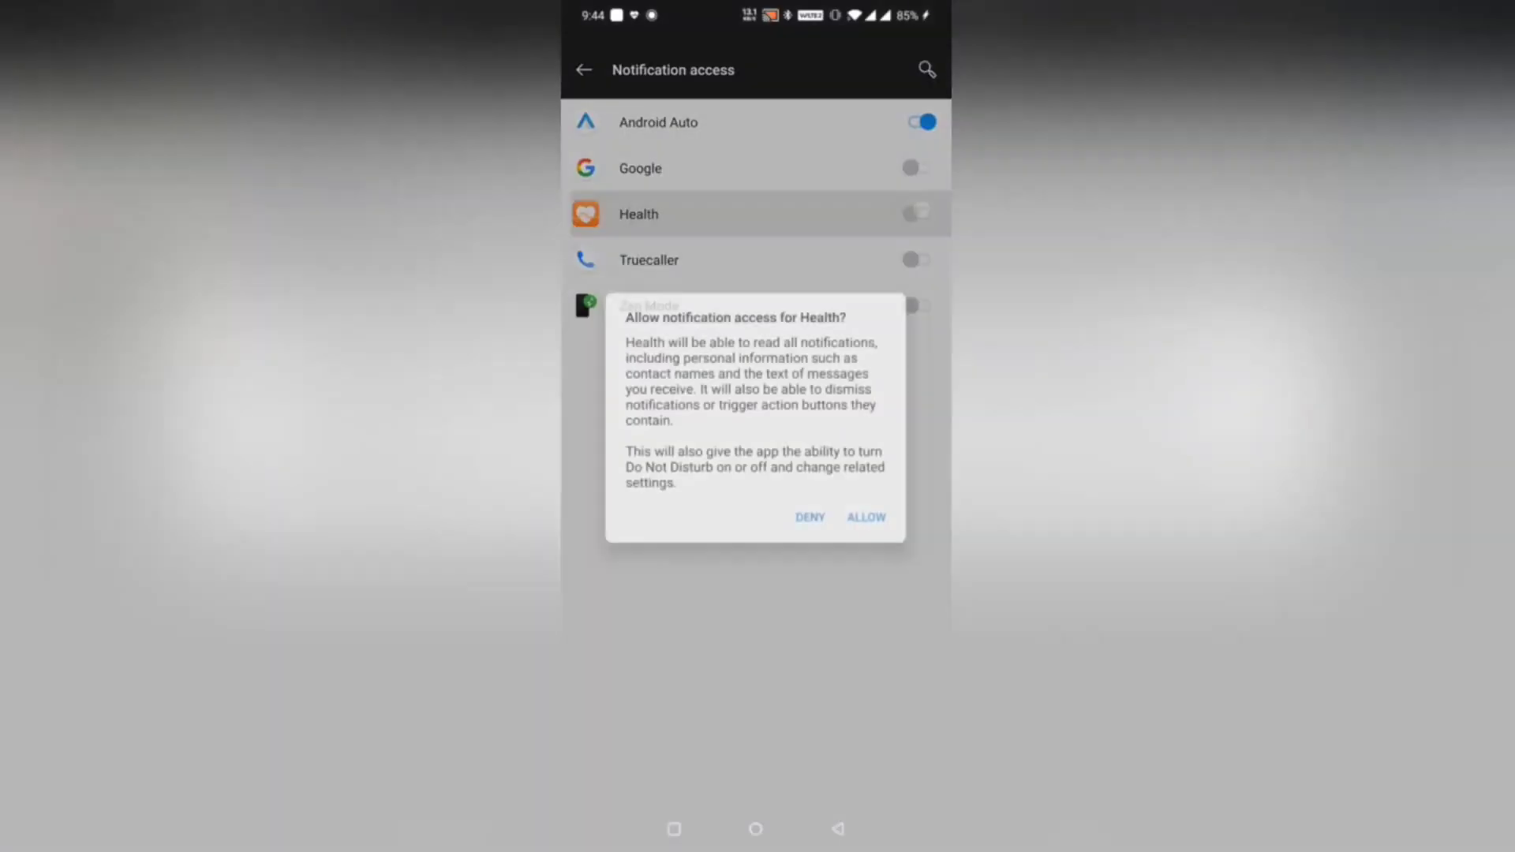
click(865, 514)
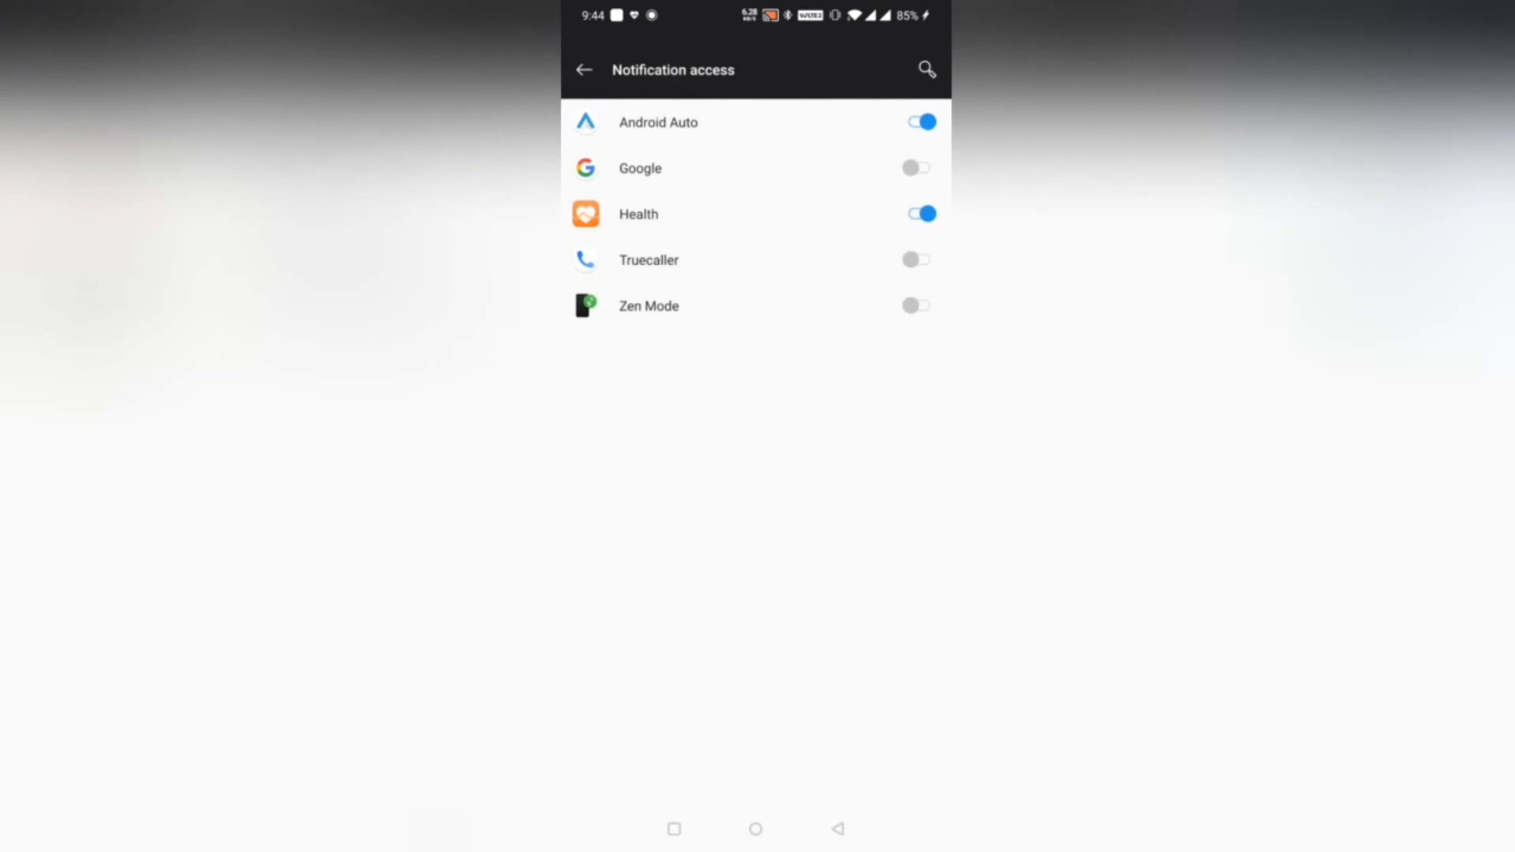
click(837, 829)
click(804, 784)
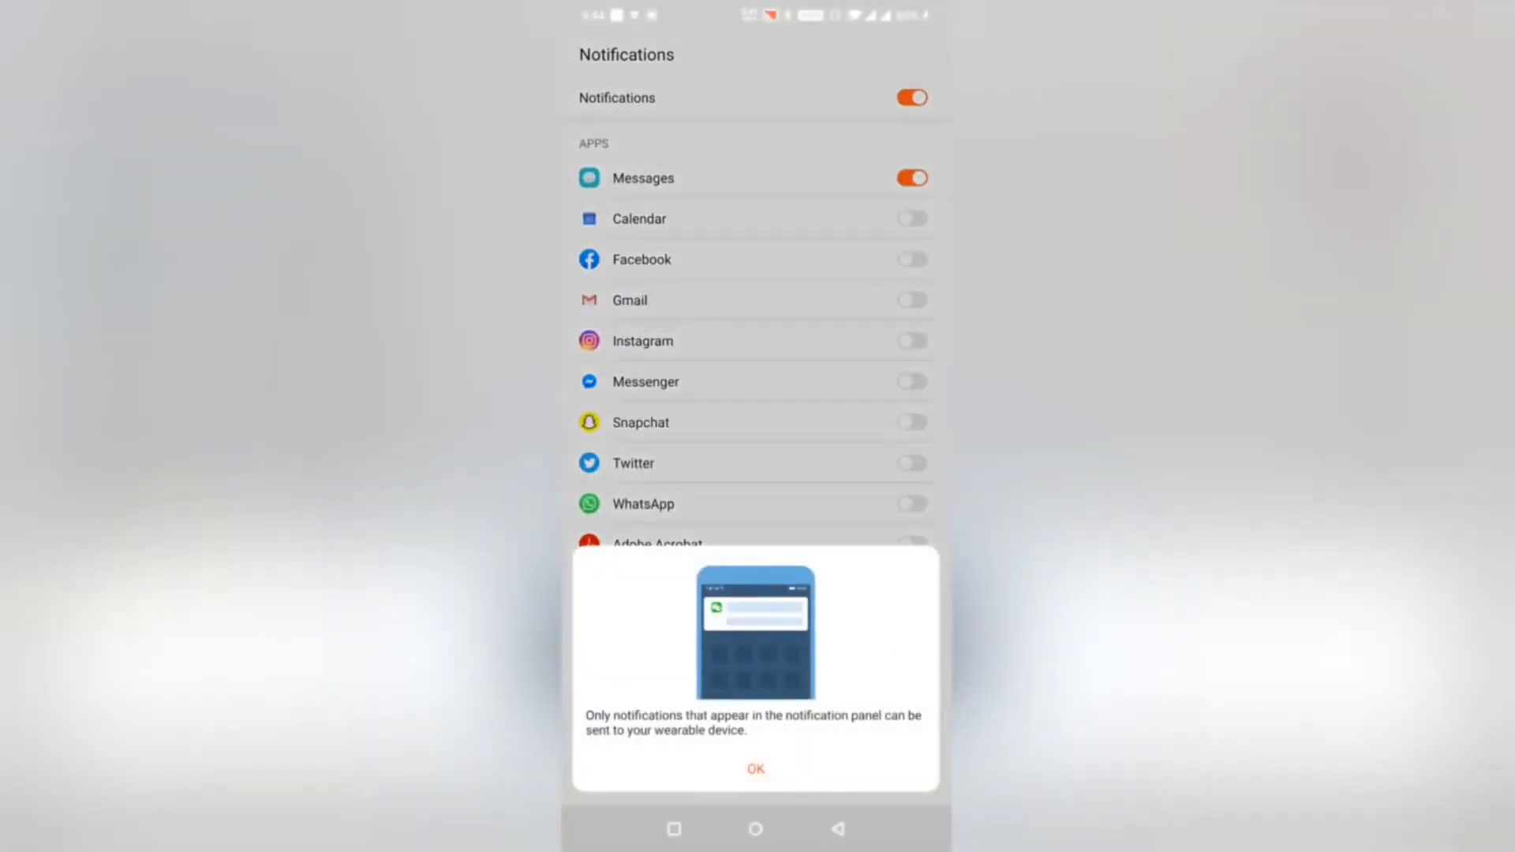
Step: Allow Health contacts access and dismiss the heart-rate fitting tip on the watch page
click(755, 768)
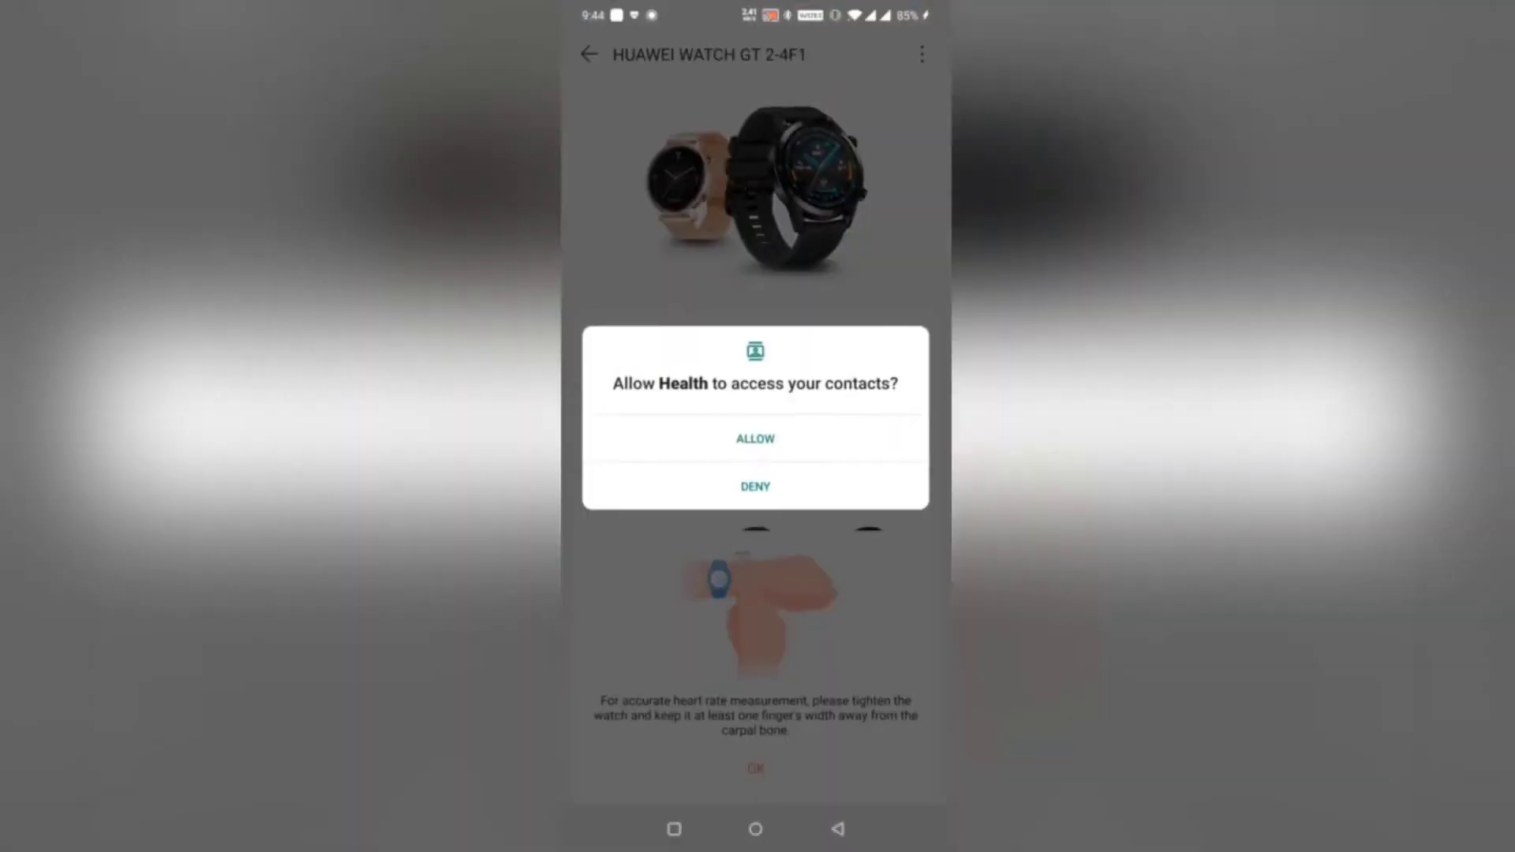
click(755, 438)
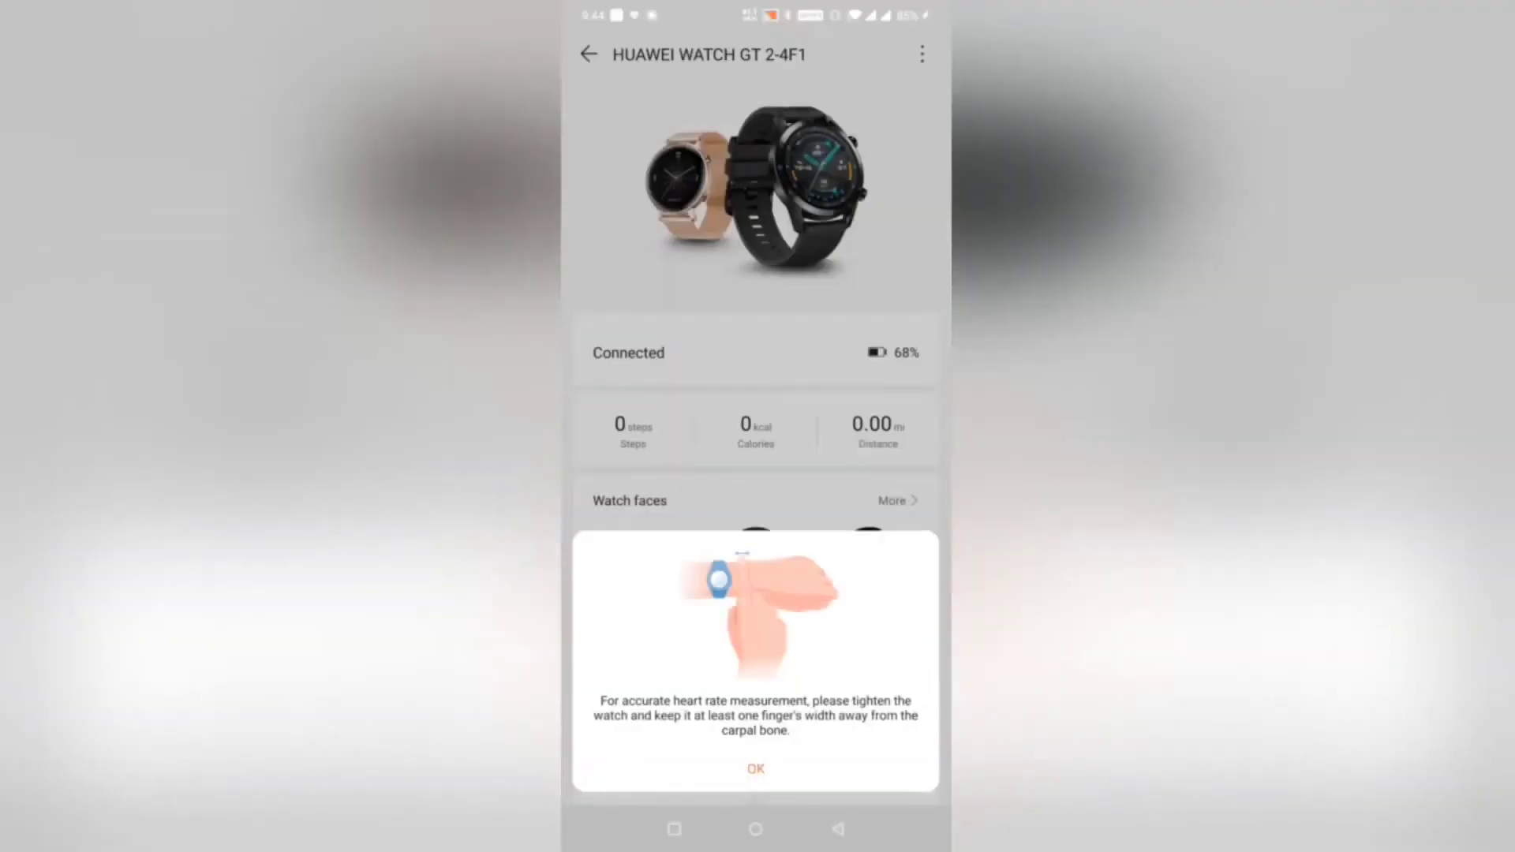
click(756, 768)
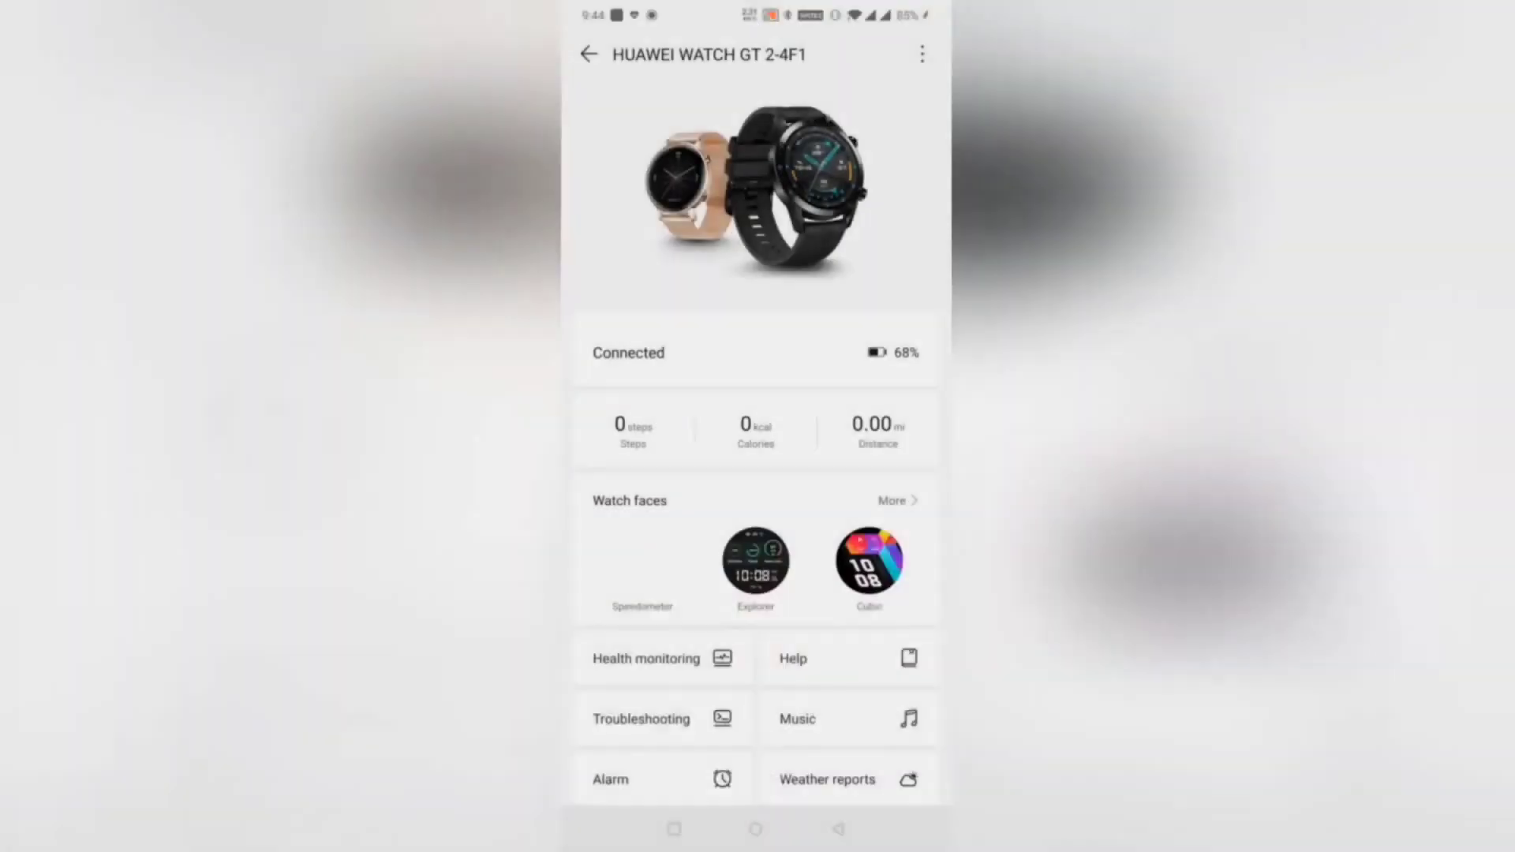
scroll(841, 727, down, 3)
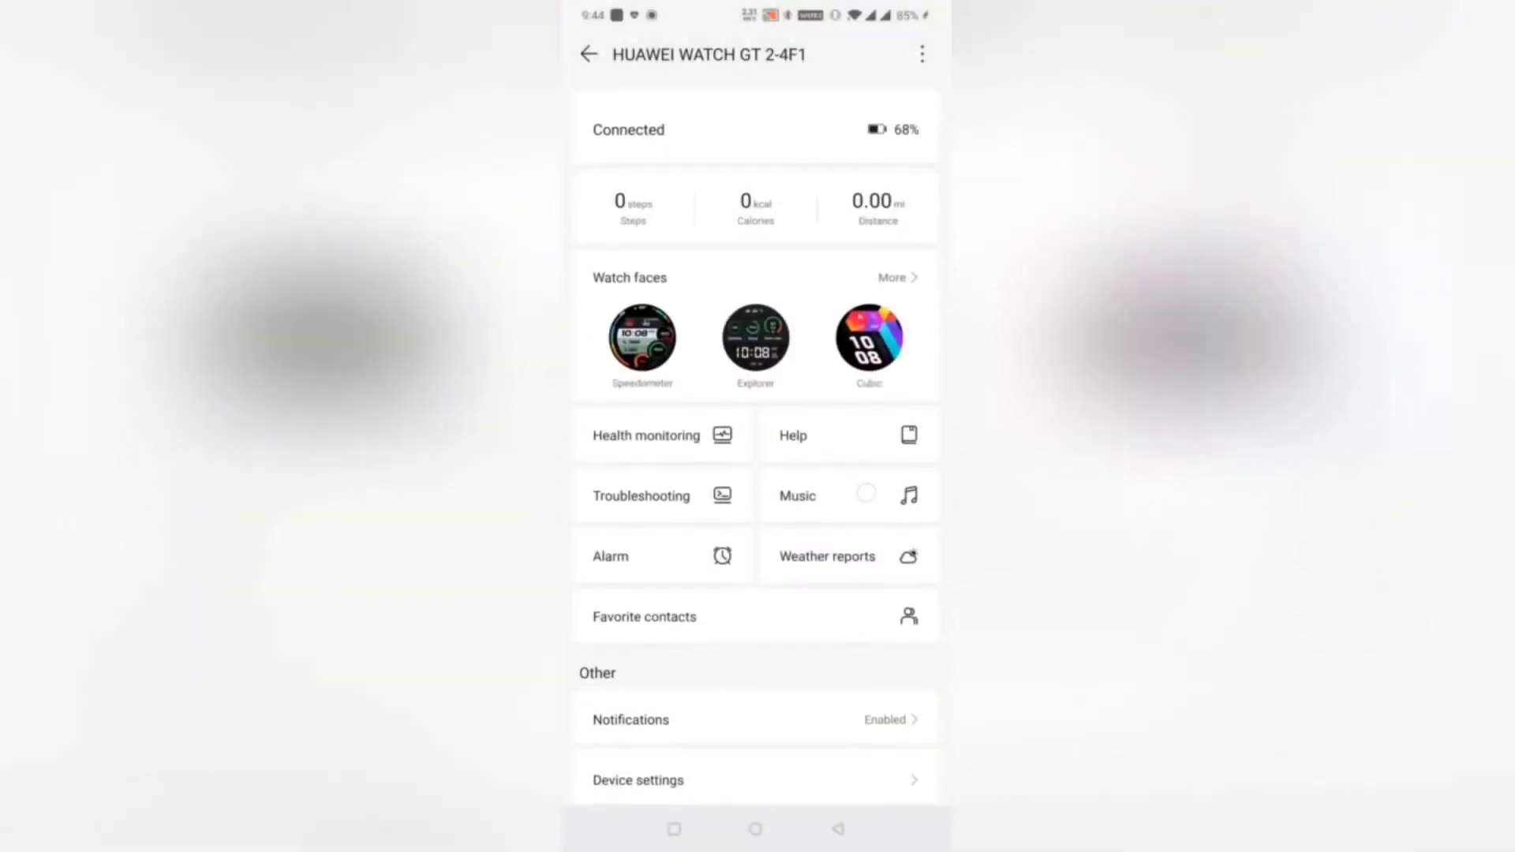
scroll(857, 557, down, 2)
scroll(857, 558, up, 3)
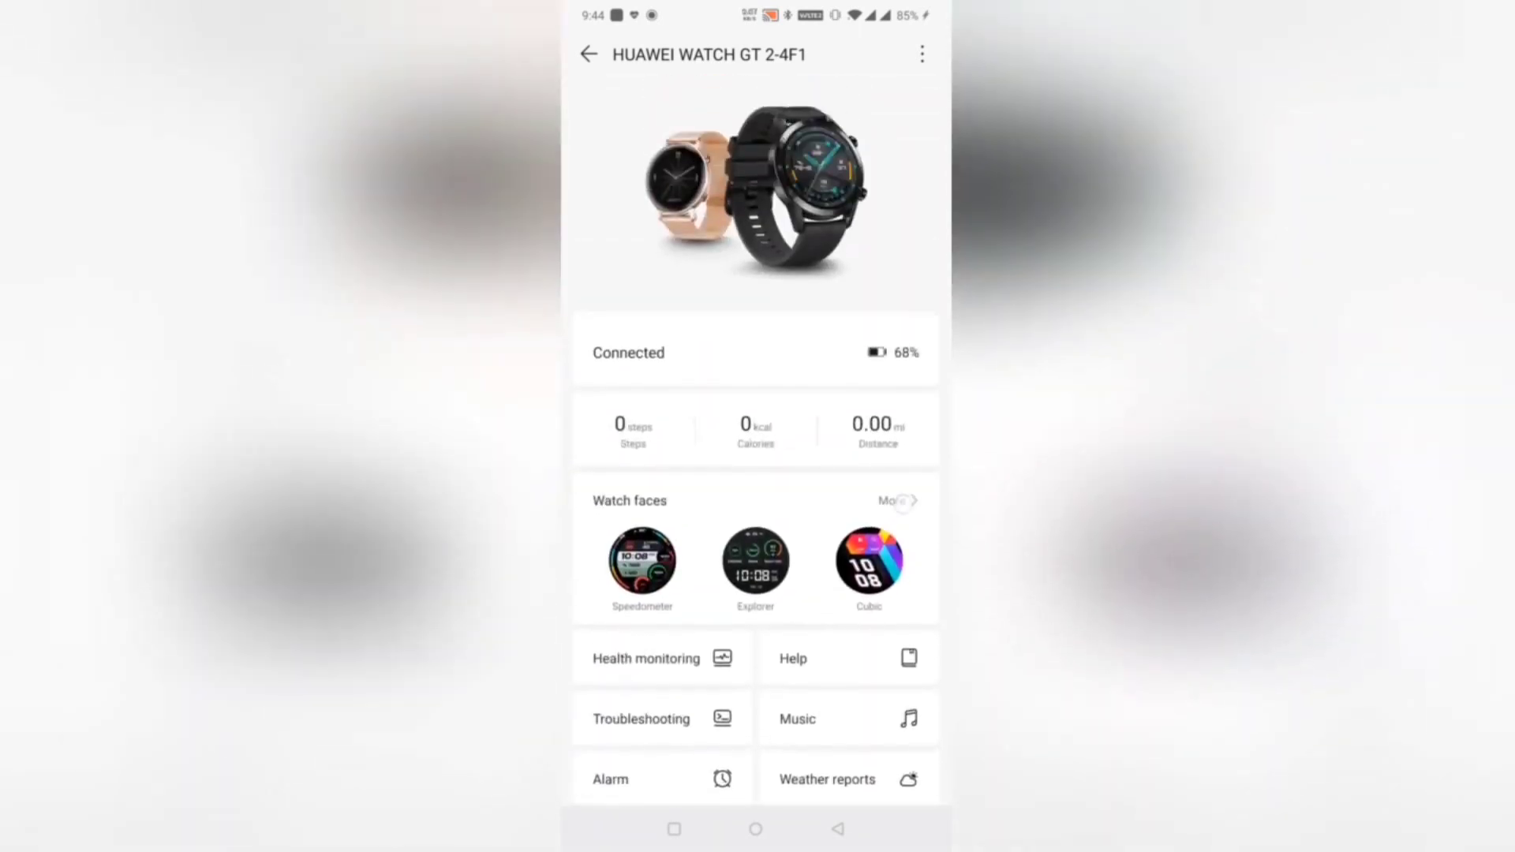
Step: Accept the HUAWEI Themes privacy notice and permissions to reach the Recommended watch faces gallery
click(904, 502)
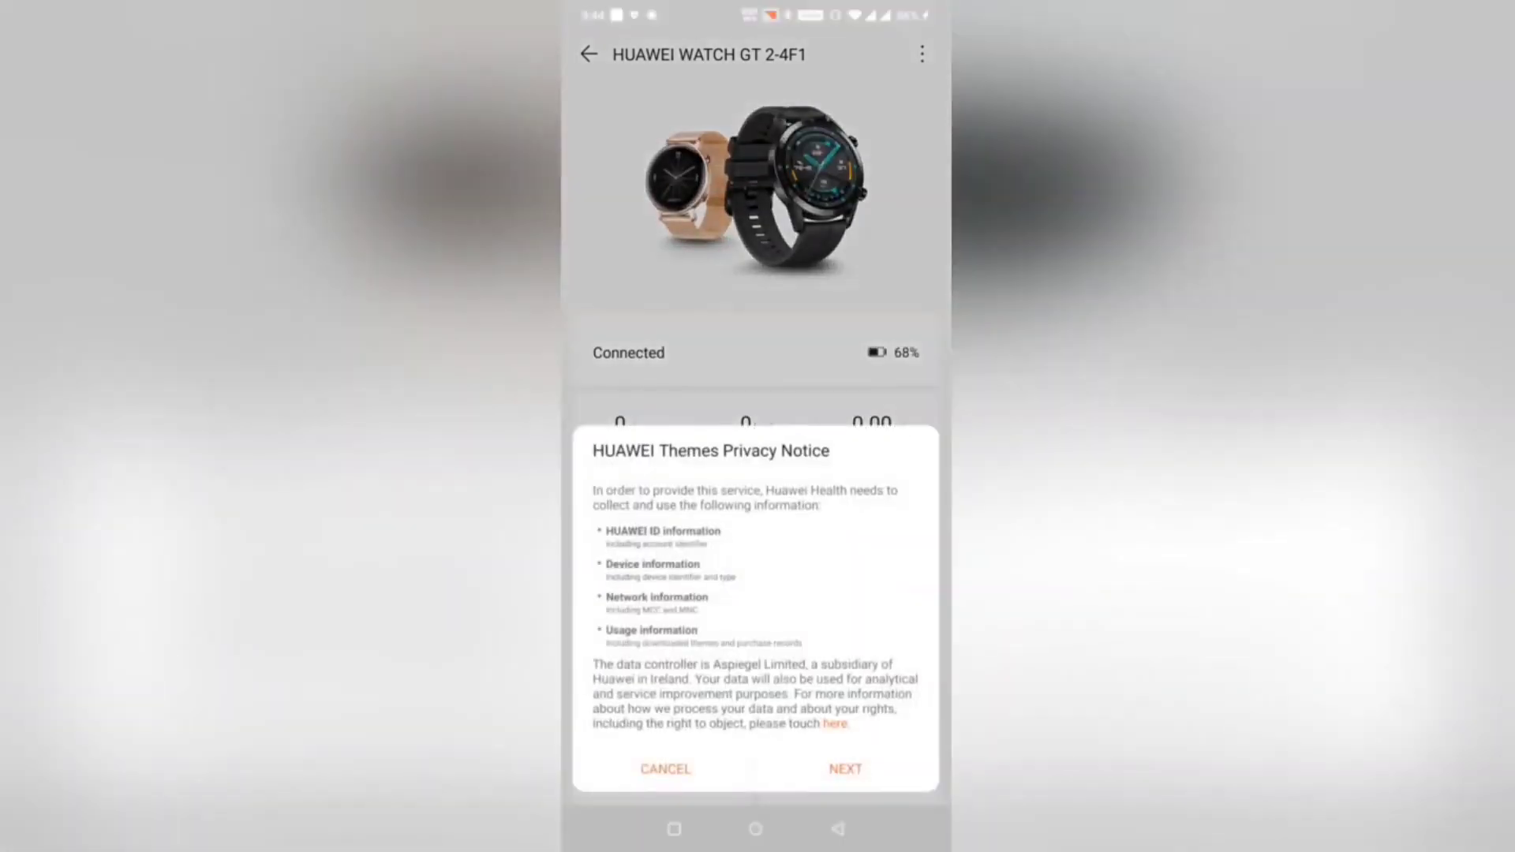
click(845, 768)
click(845, 767)
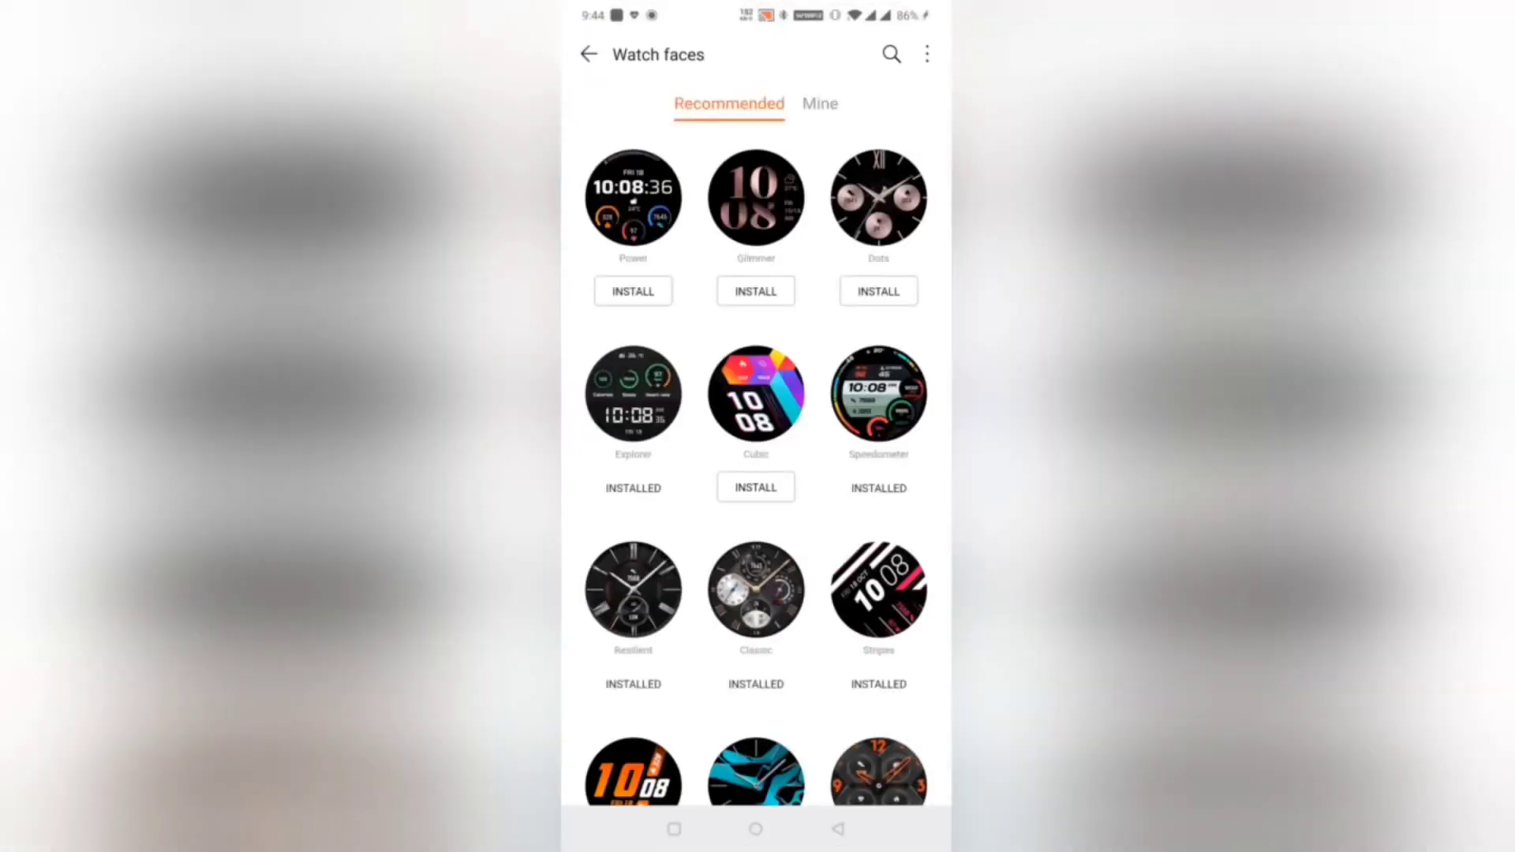
scroll(756, 473, down, 5)
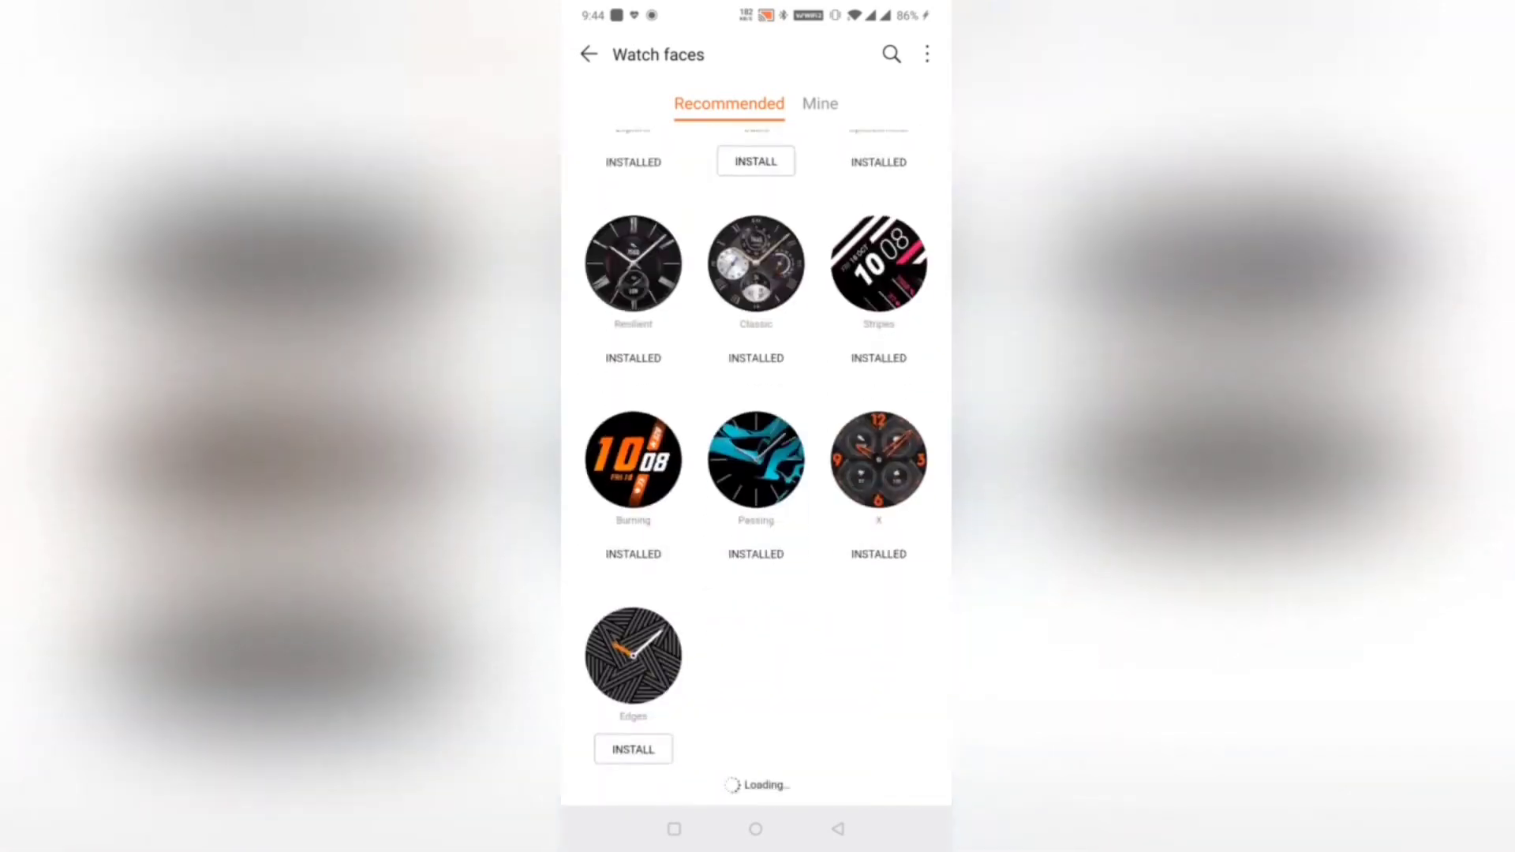
scroll(755, 474, down, 5)
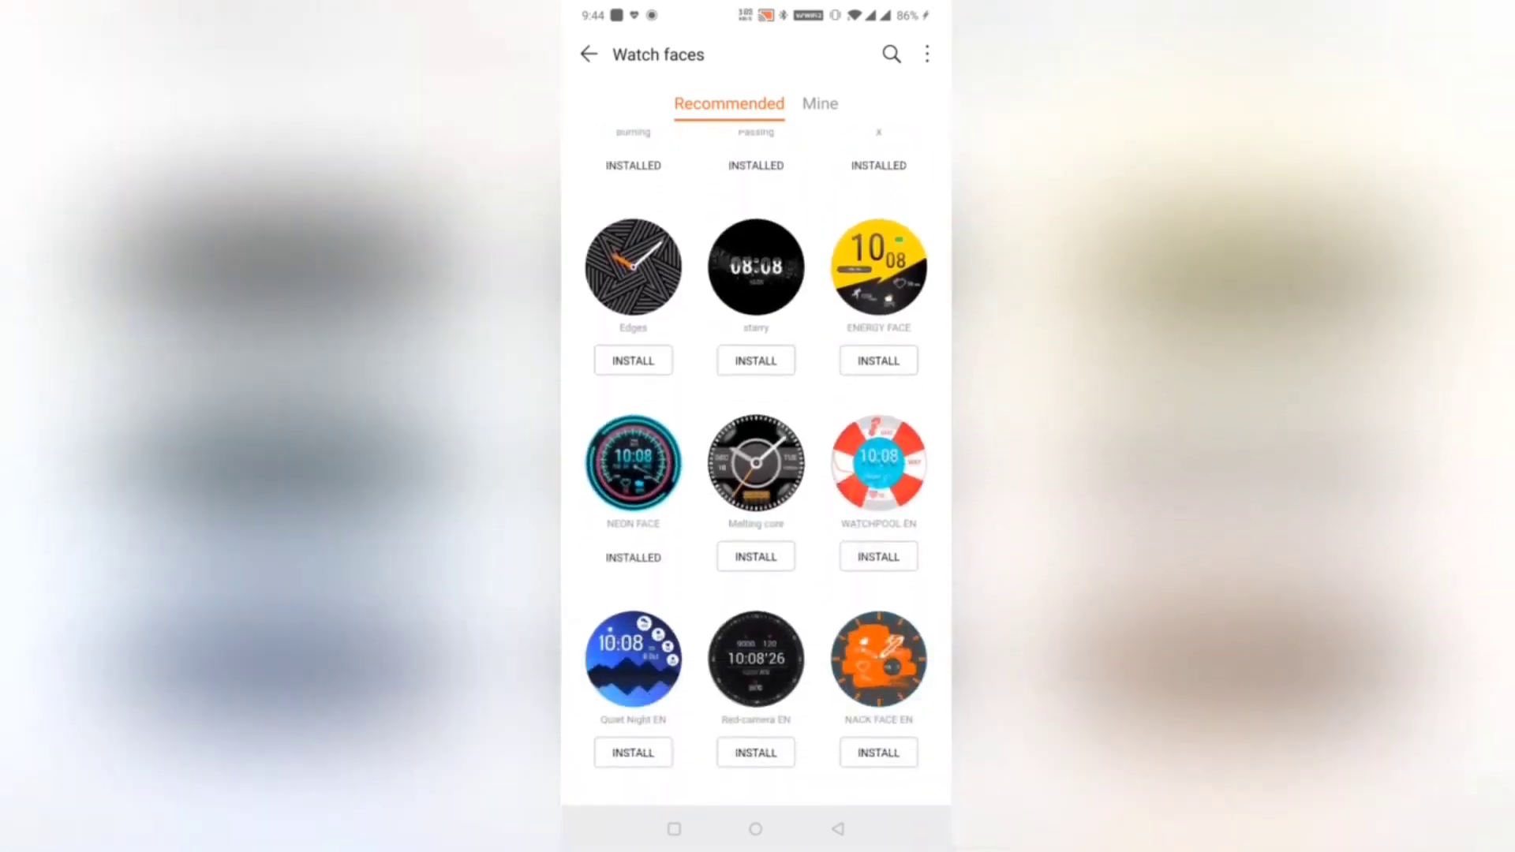
scroll(755, 473, down, 3)
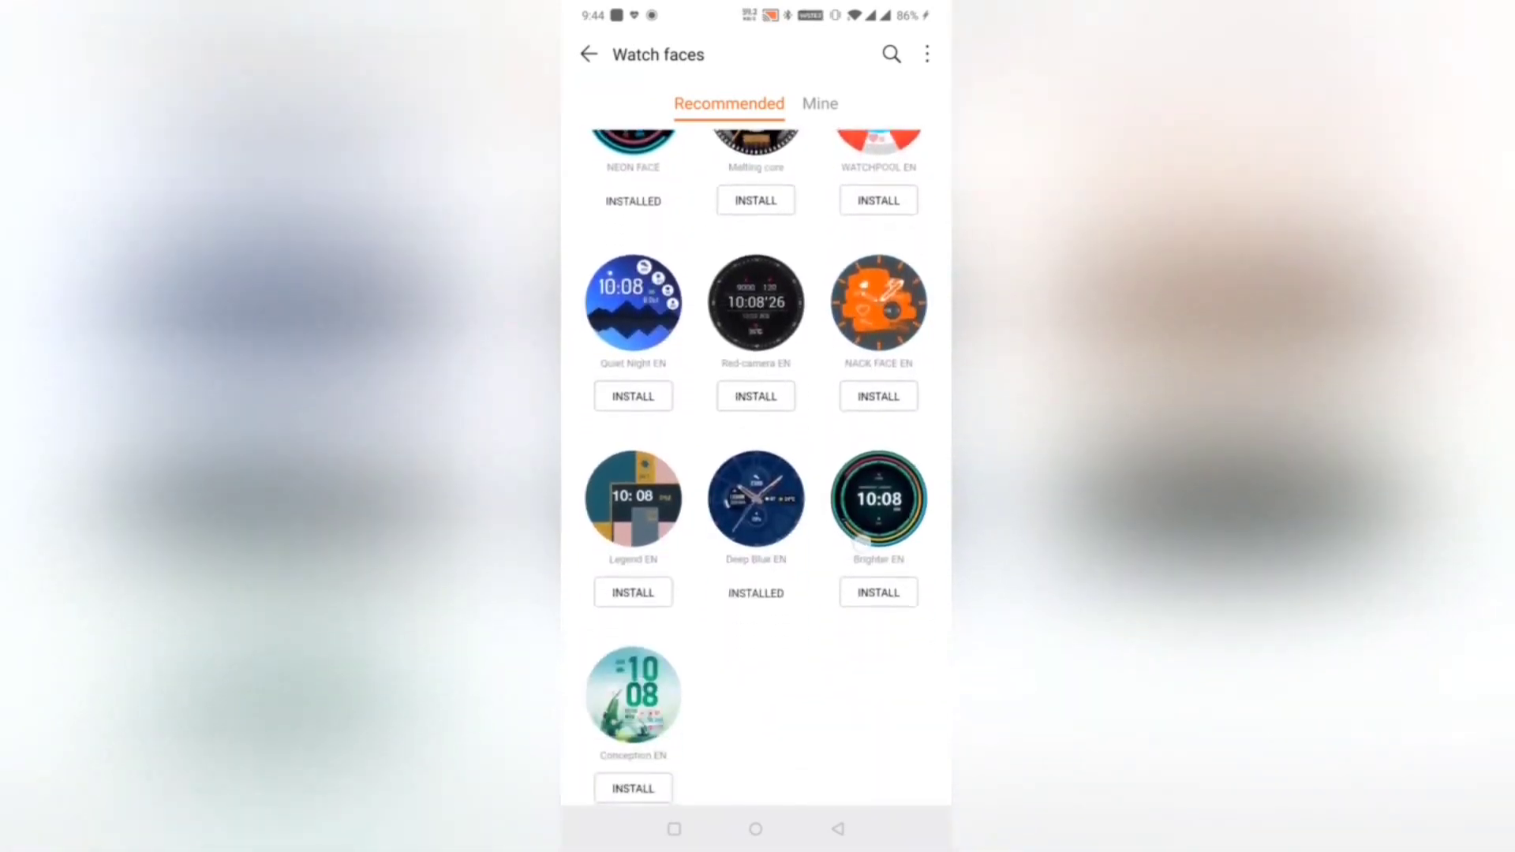
scroll(756, 475, up, 5)
scroll(755, 474, up, 5)
scroll(756, 474, up, 5)
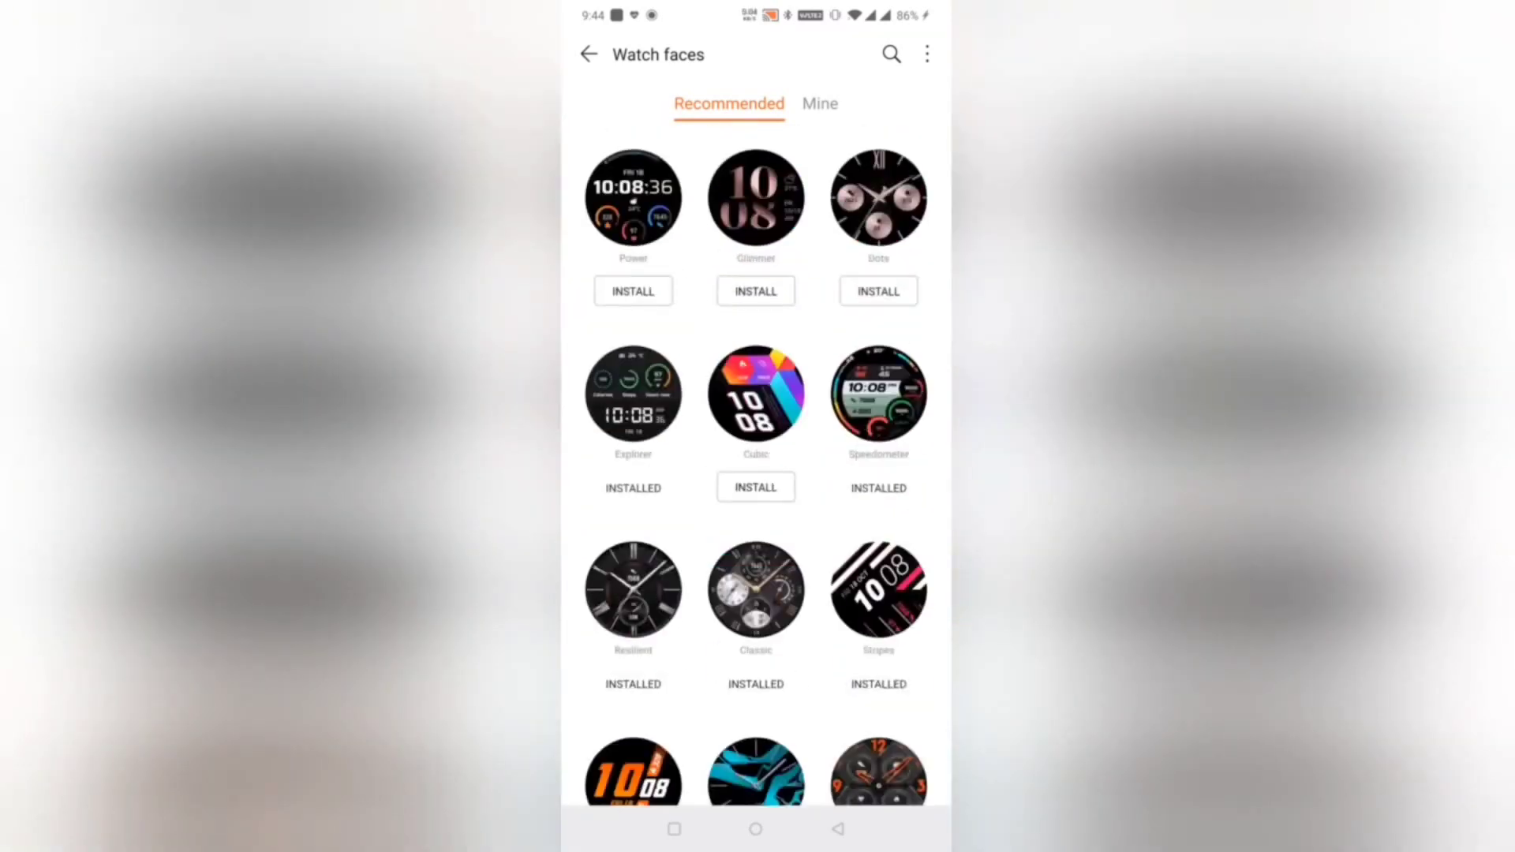
Step: Attempt the Glimmer watch face install, sign in with HUAWEI ID and acknowledge the login-successful message
click(754, 197)
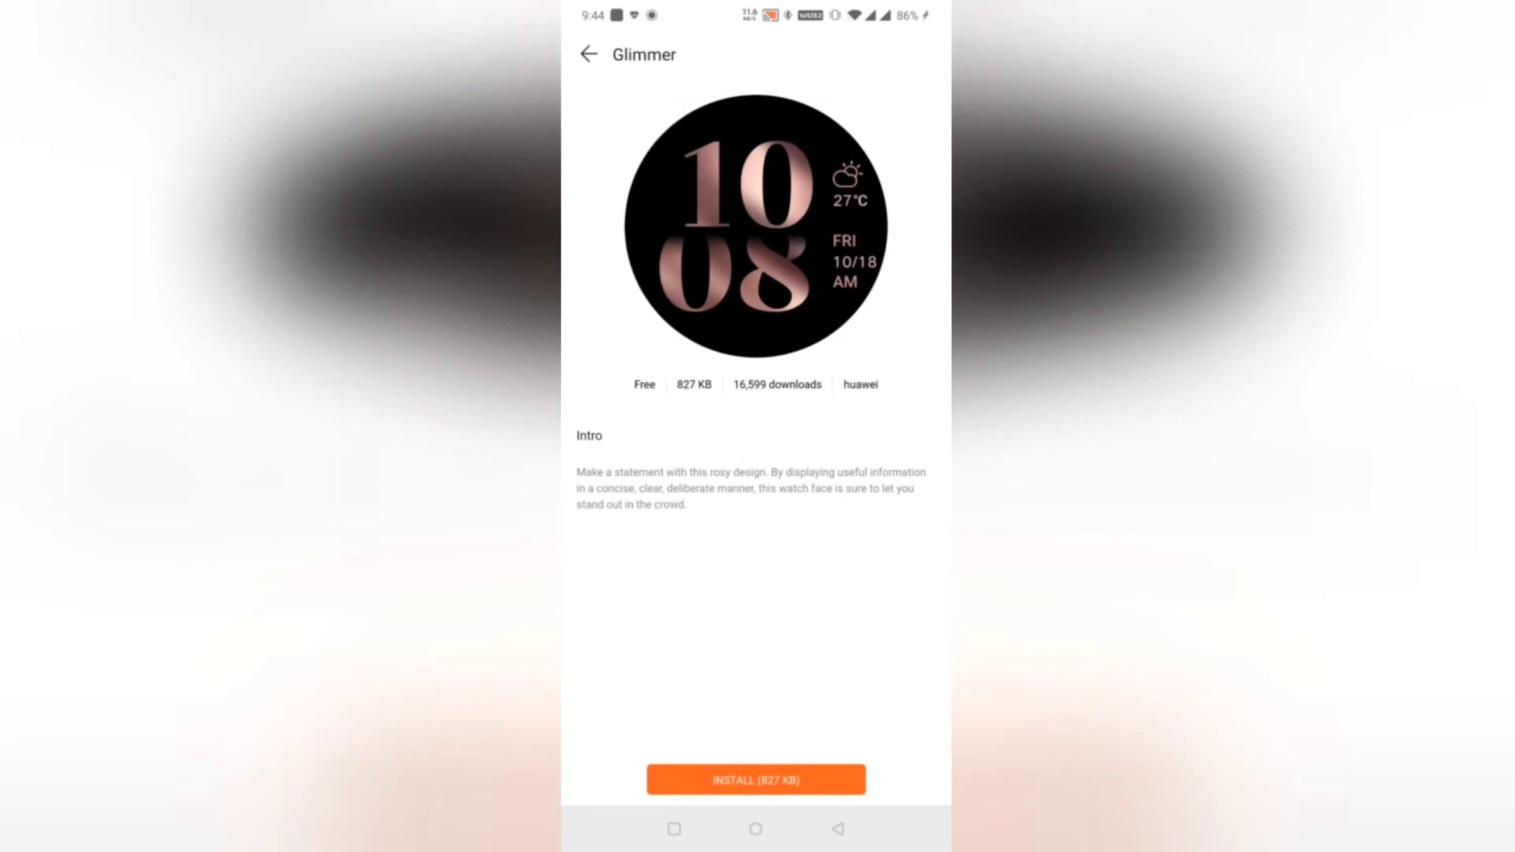
click(792, 781)
click(667, 769)
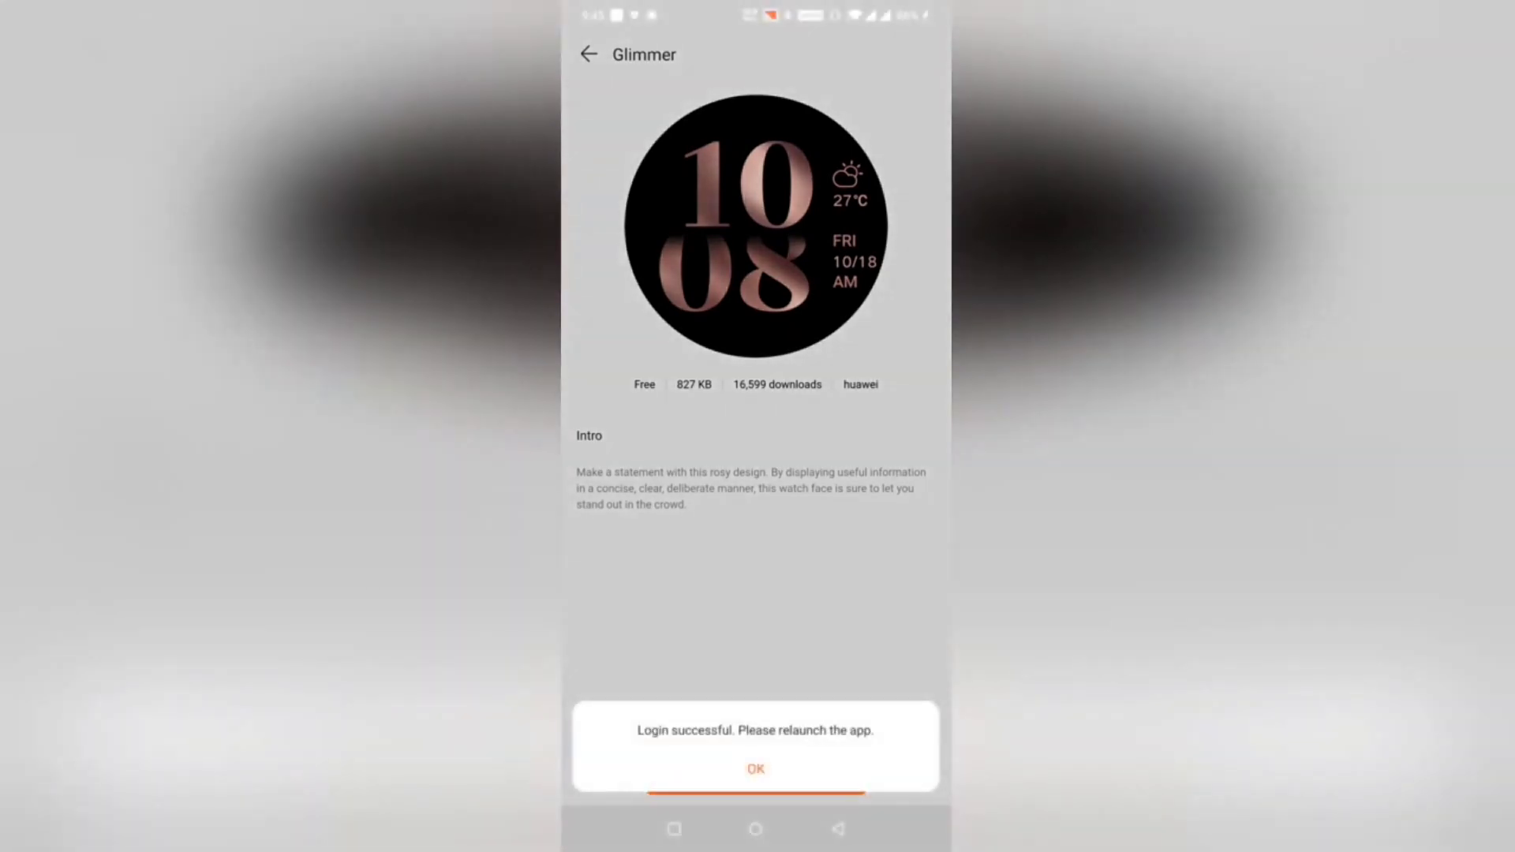
click(756, 769)
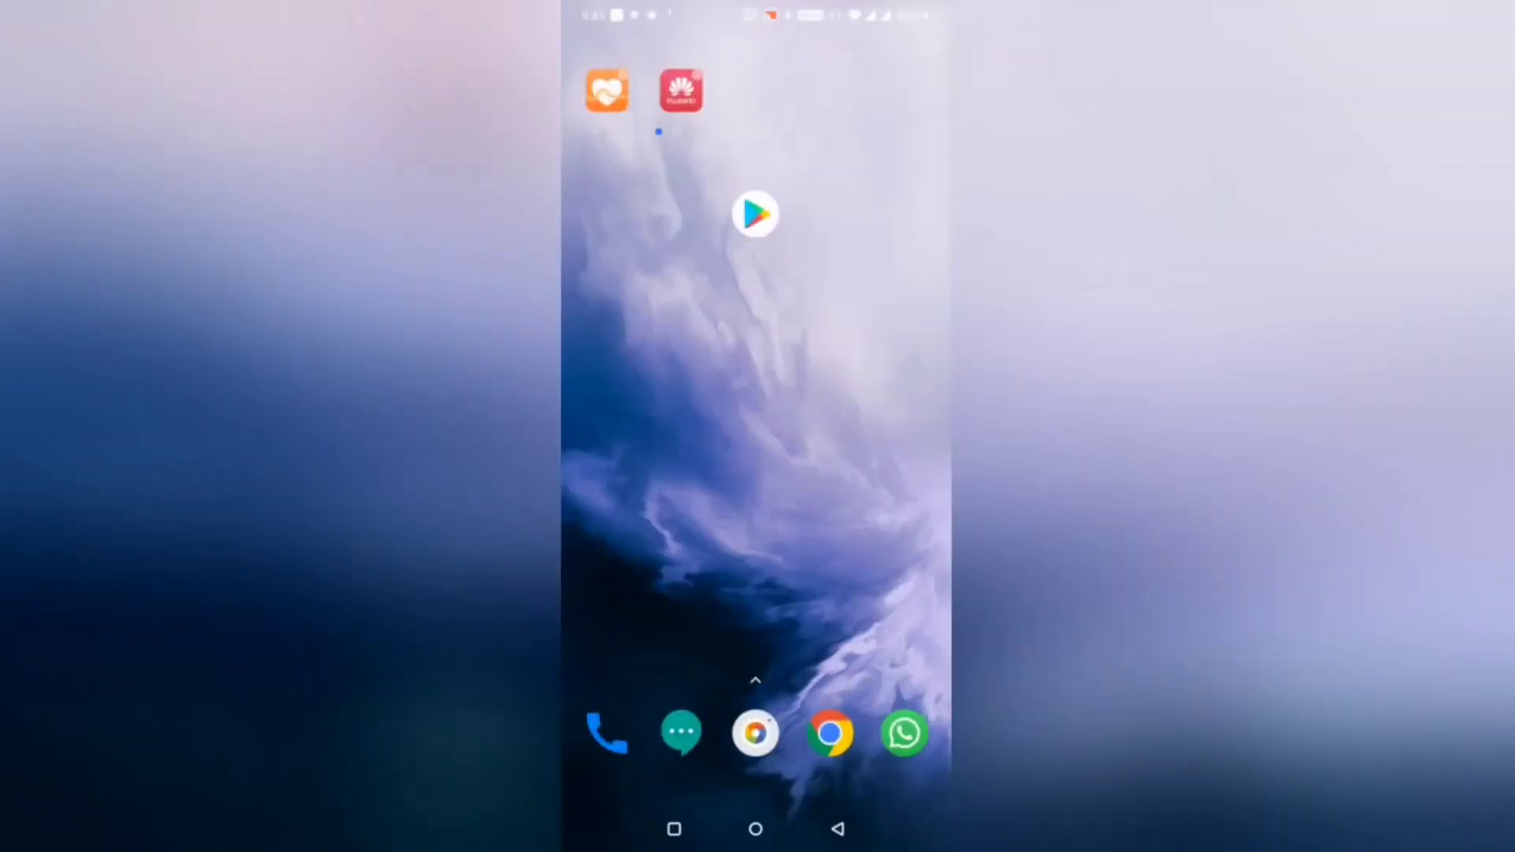
Step: Relaunch Huawei Health, agree to the terms and return to the Devices section
click(606, 91)
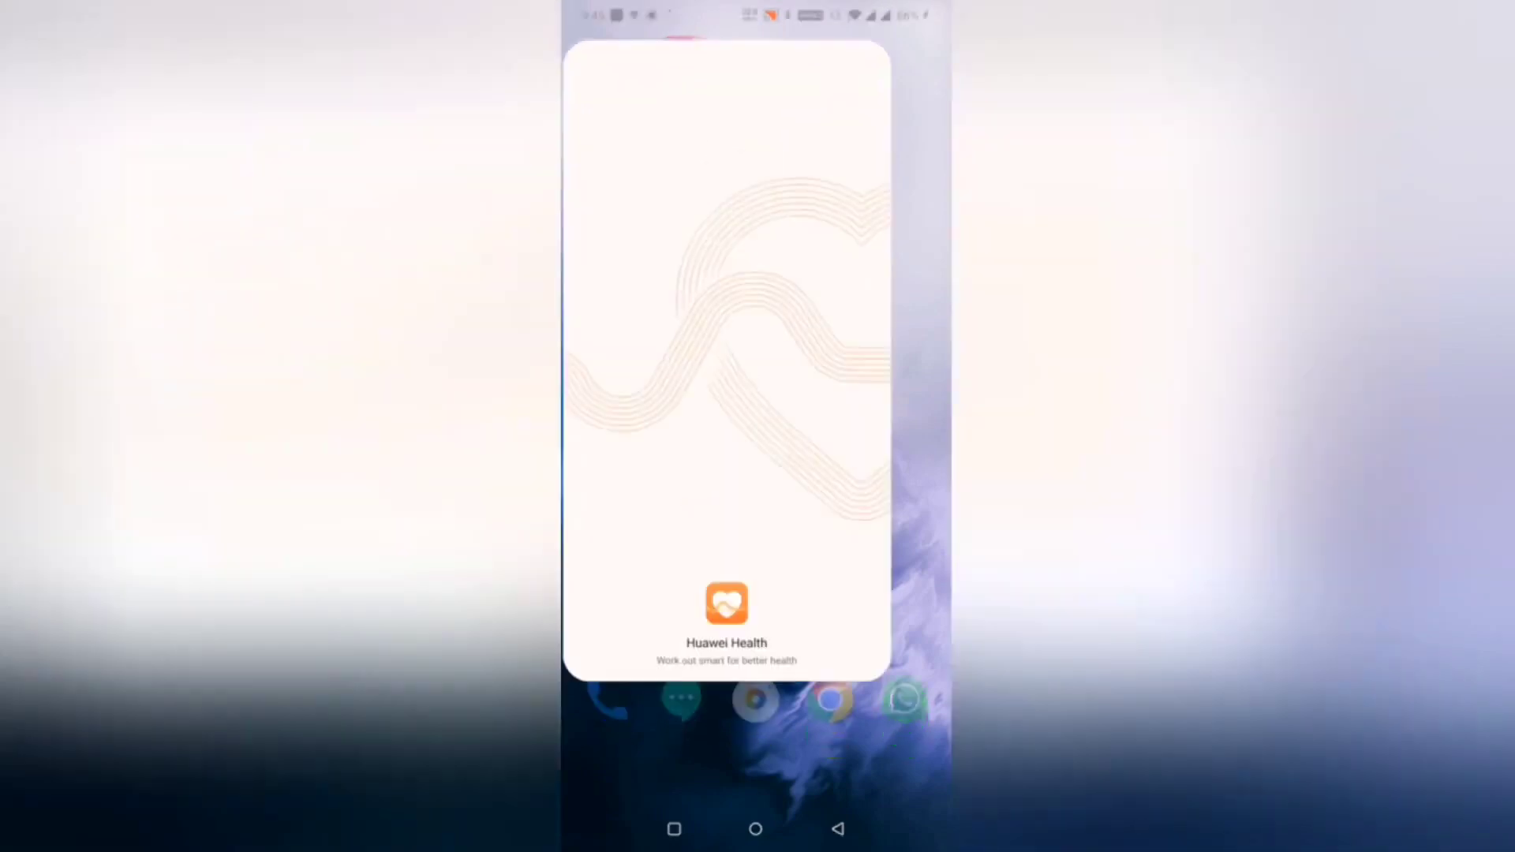
click(847, 769)
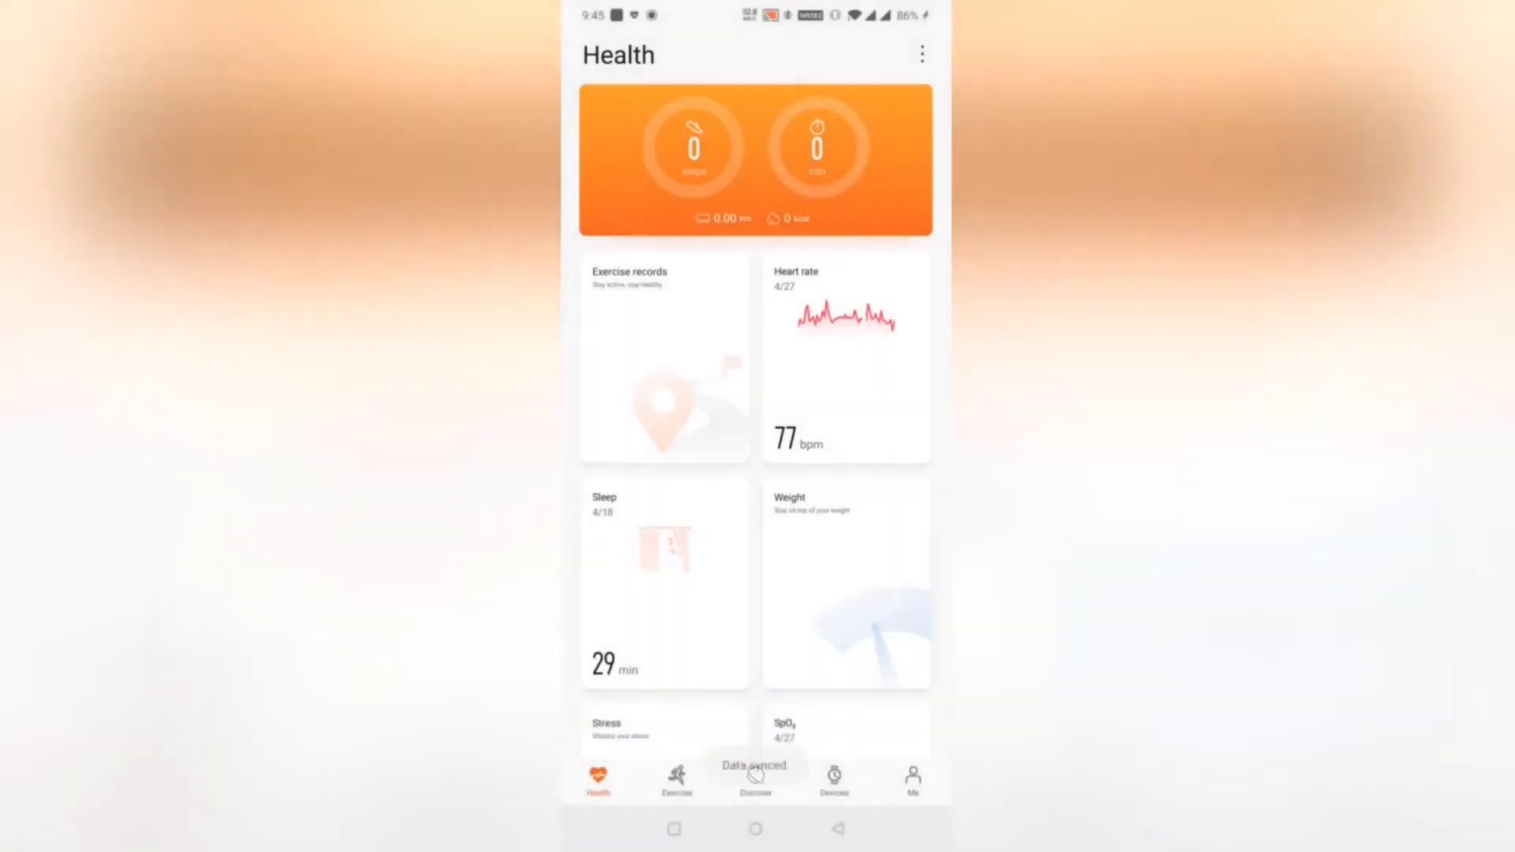
click(833, 779)
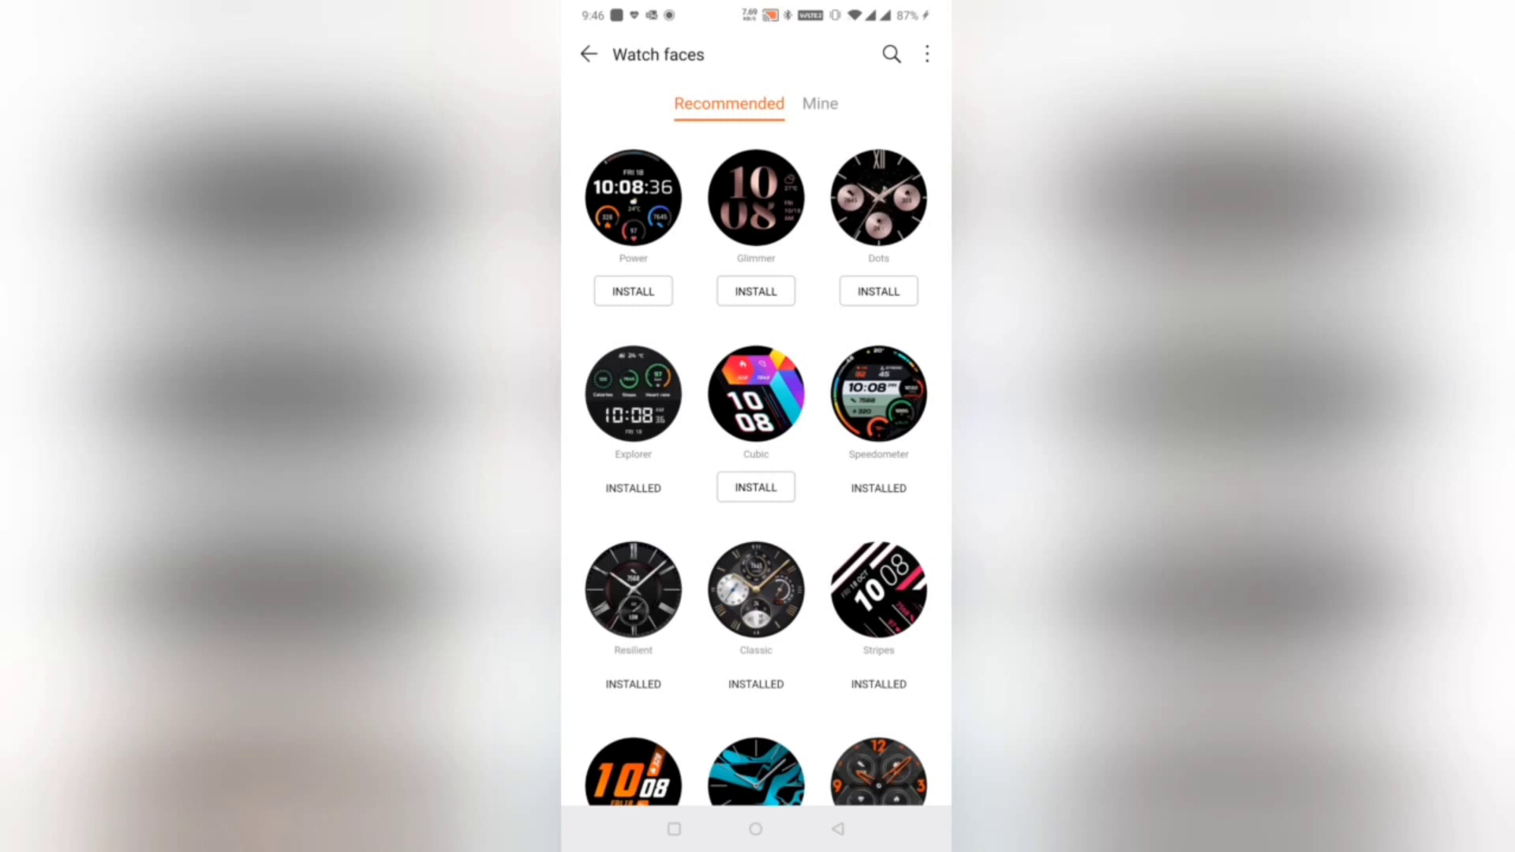
Step: Install the Glimmer watch face onto the watch and return to the watch faces gallery
click(755, 196)
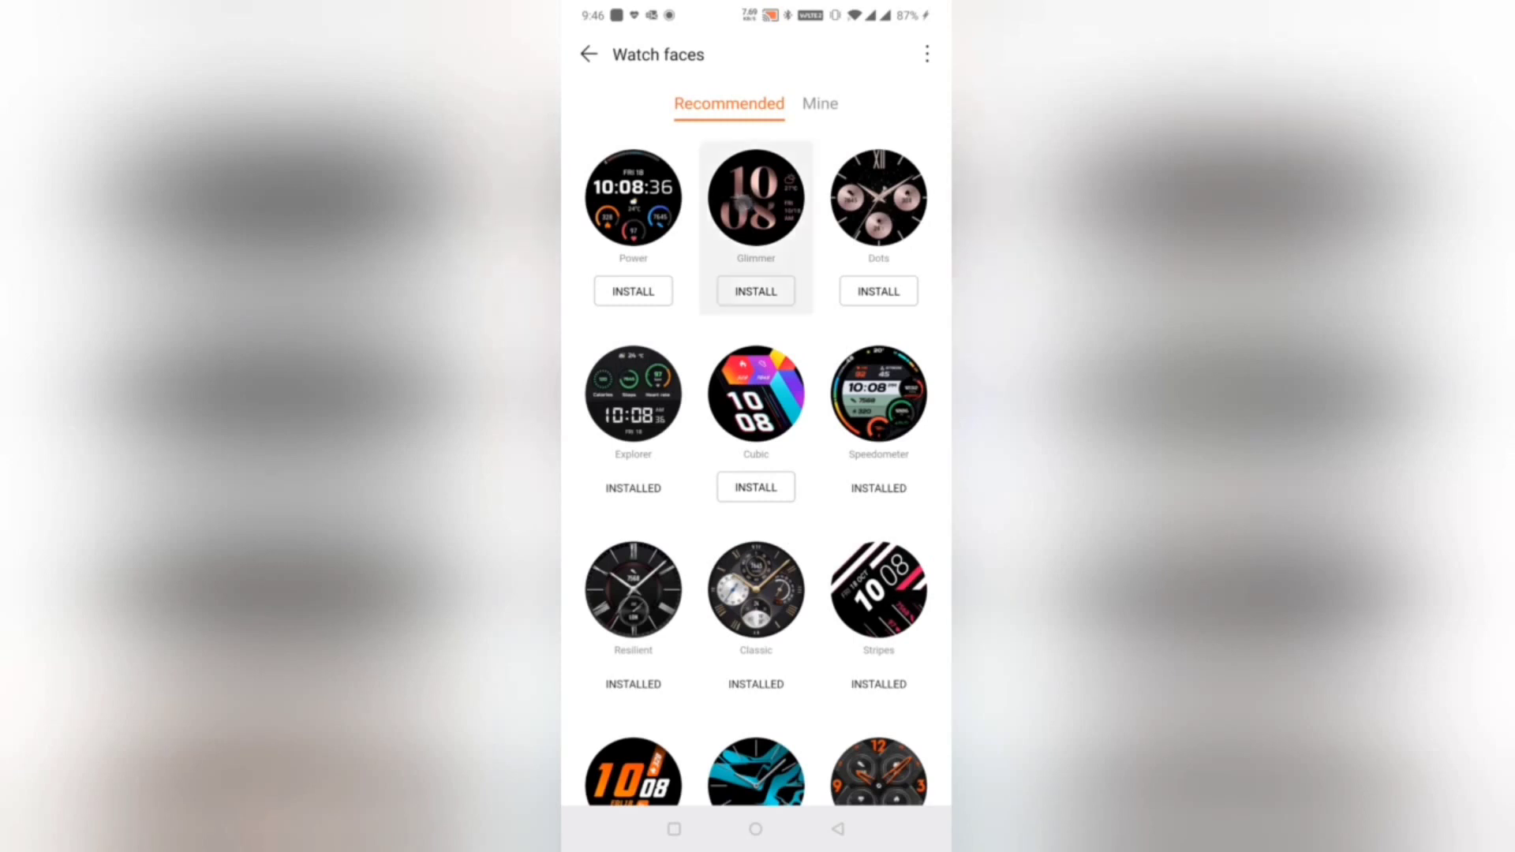
click(755, 779)
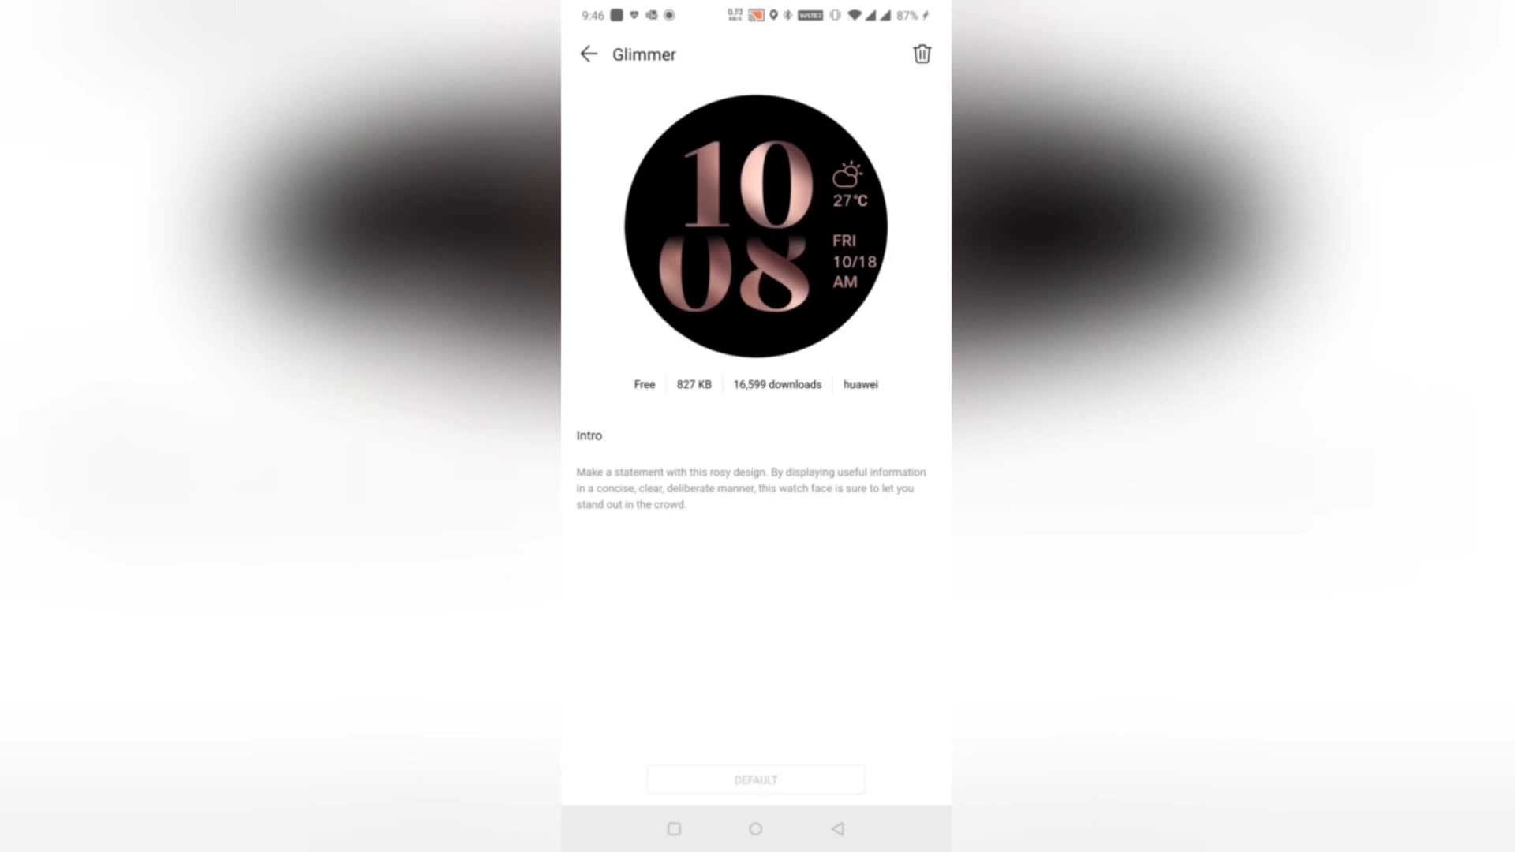
click(838, 828)
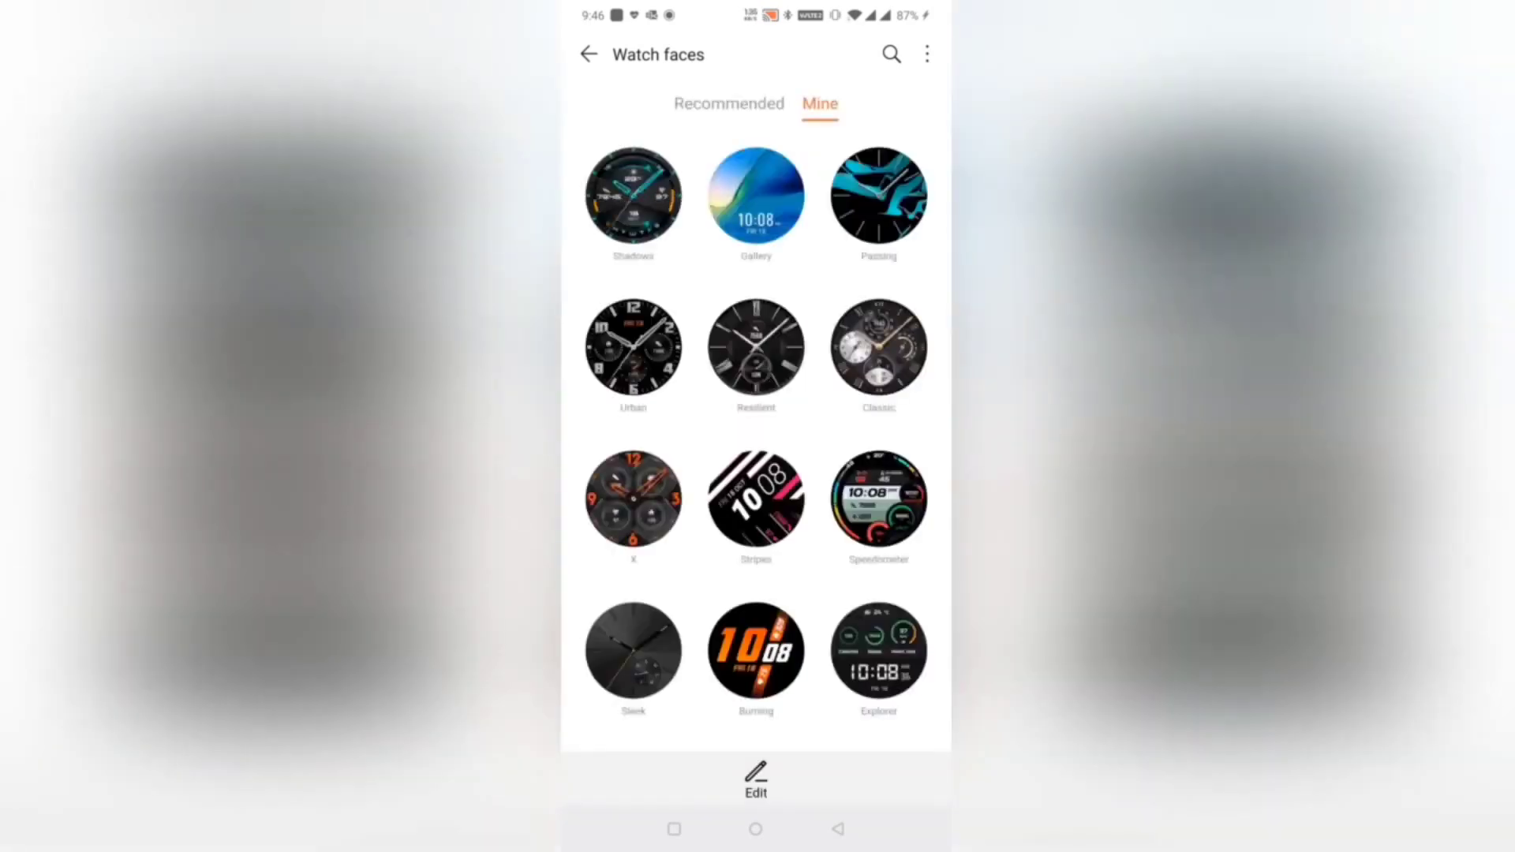
scroll(756, 438, down, 2)
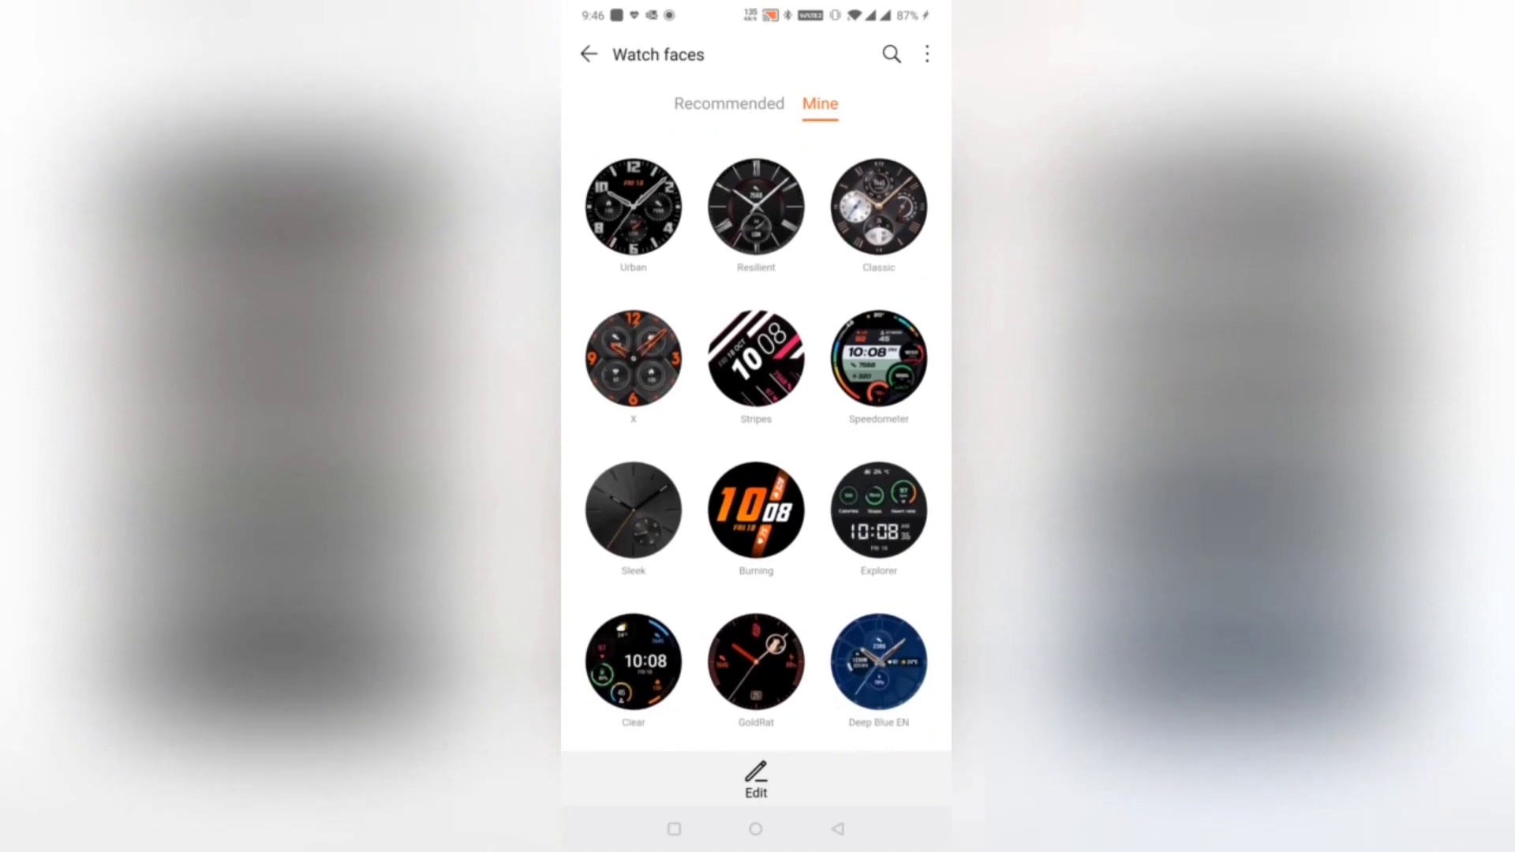
scroll(755, 437, down, 3)
scroll(755, 438, down, 2)
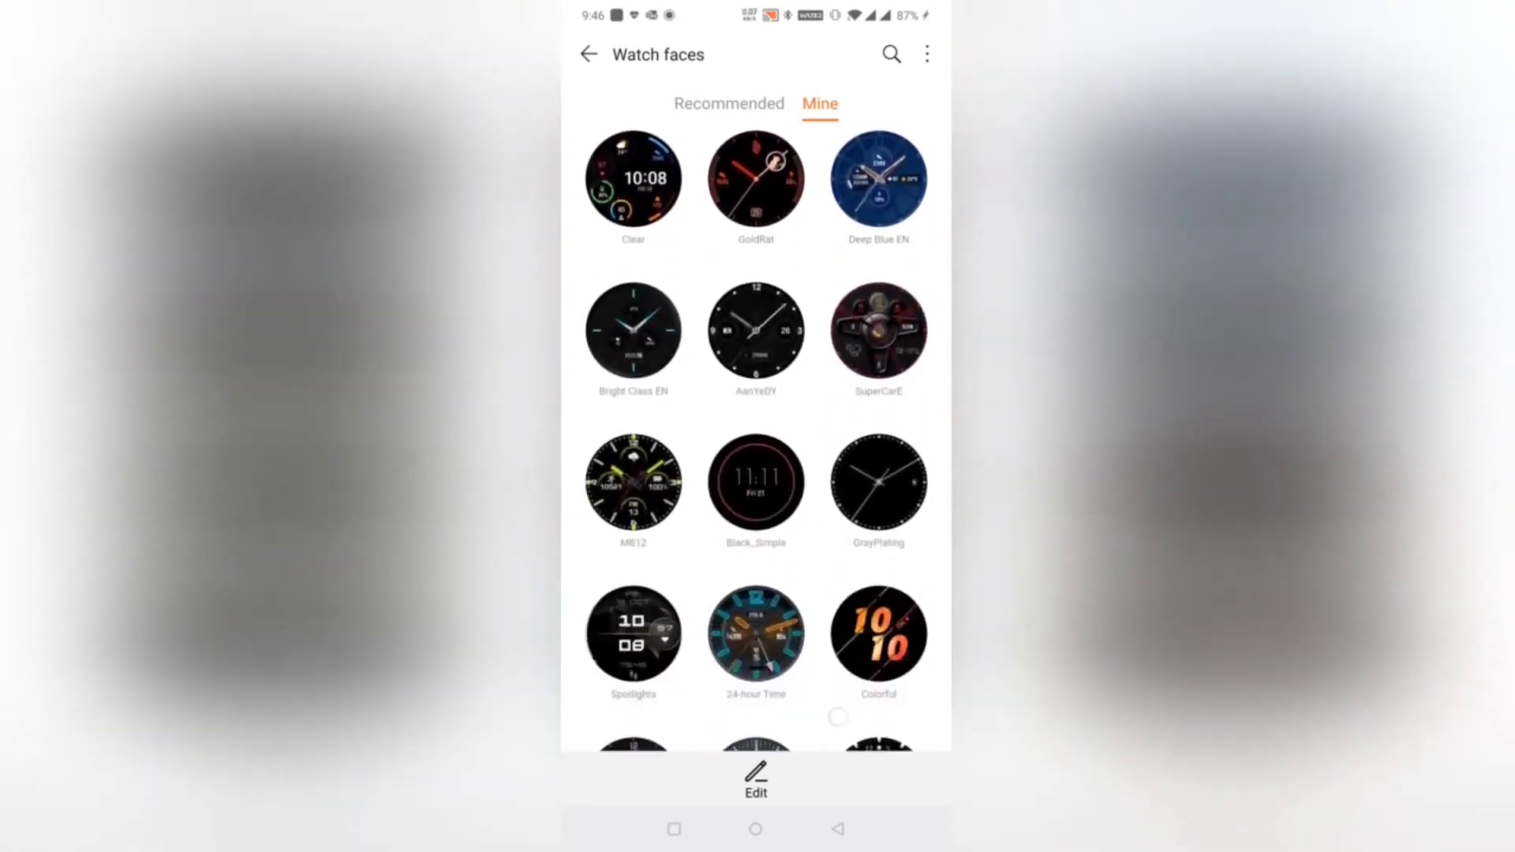
scroll(755, 438, down, 5)
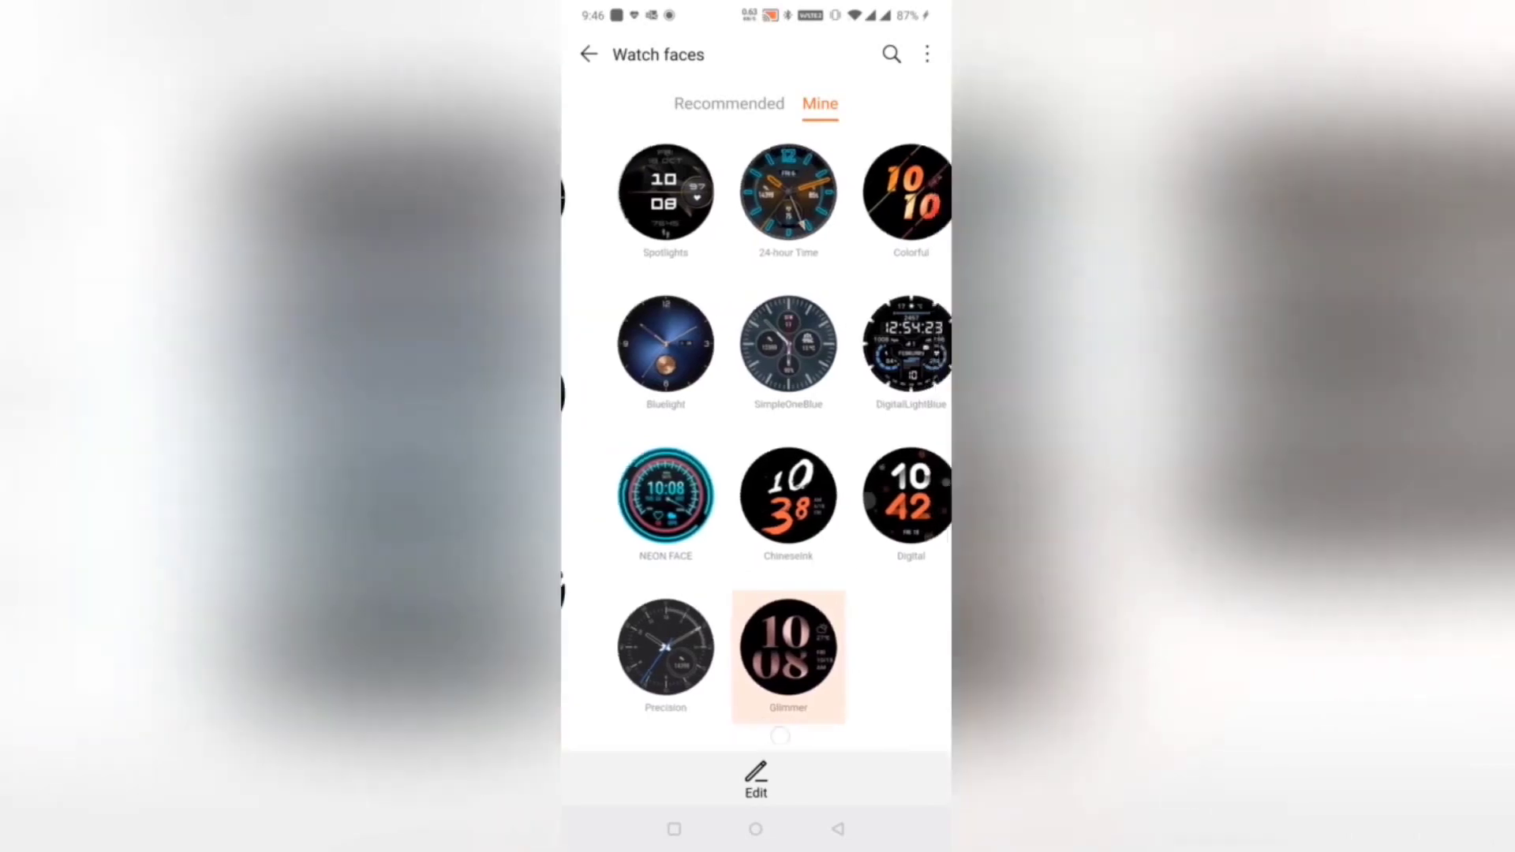
scroll(755, 438, up, 2)
scroll(754, 438, up, 3)
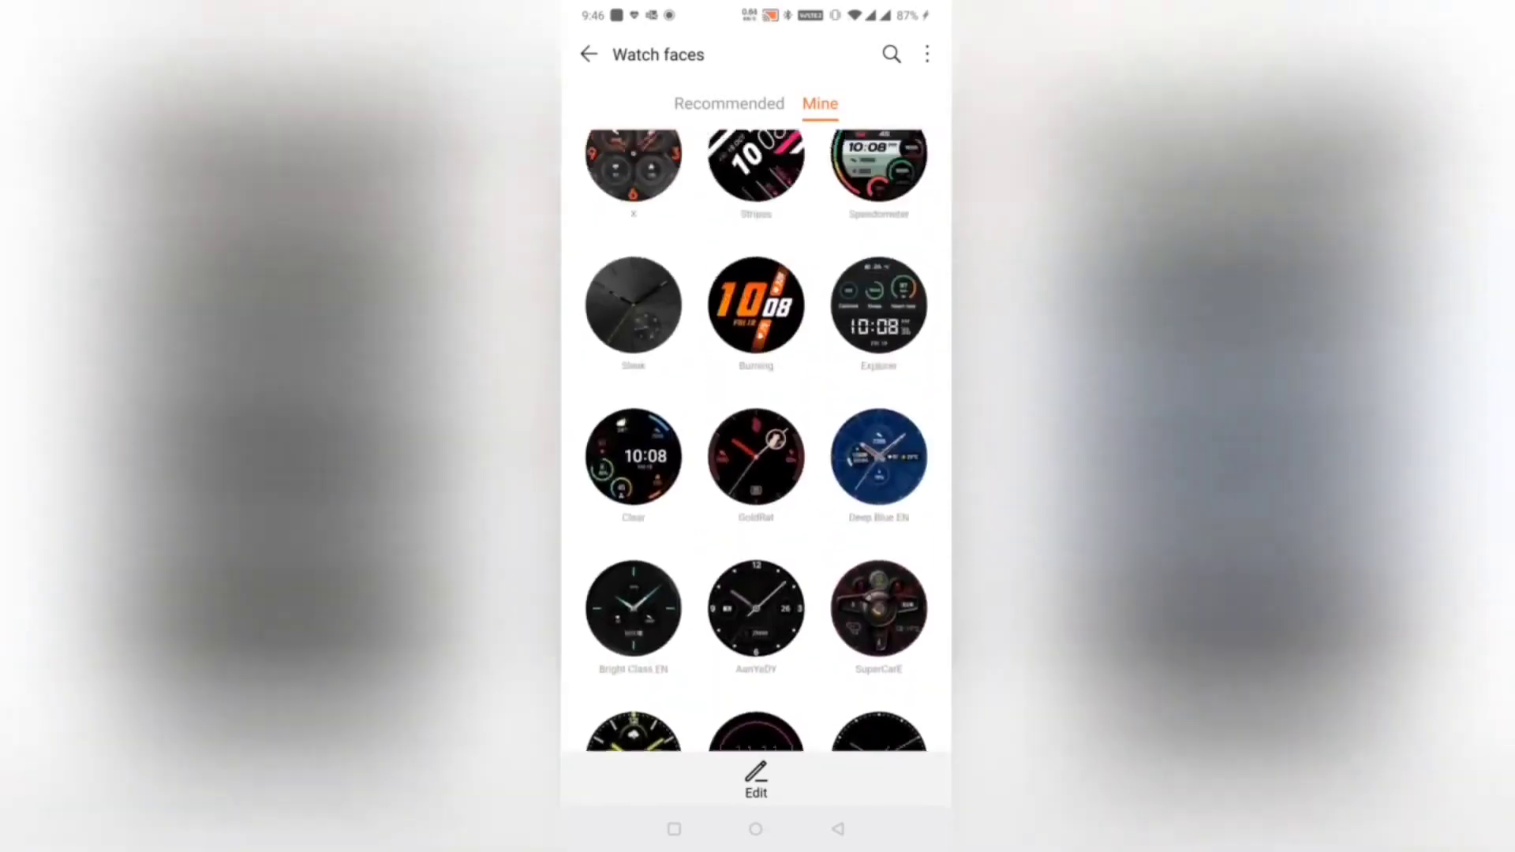
scroll(755, 439, up, 2)
scroll(755, 438, up, 2)
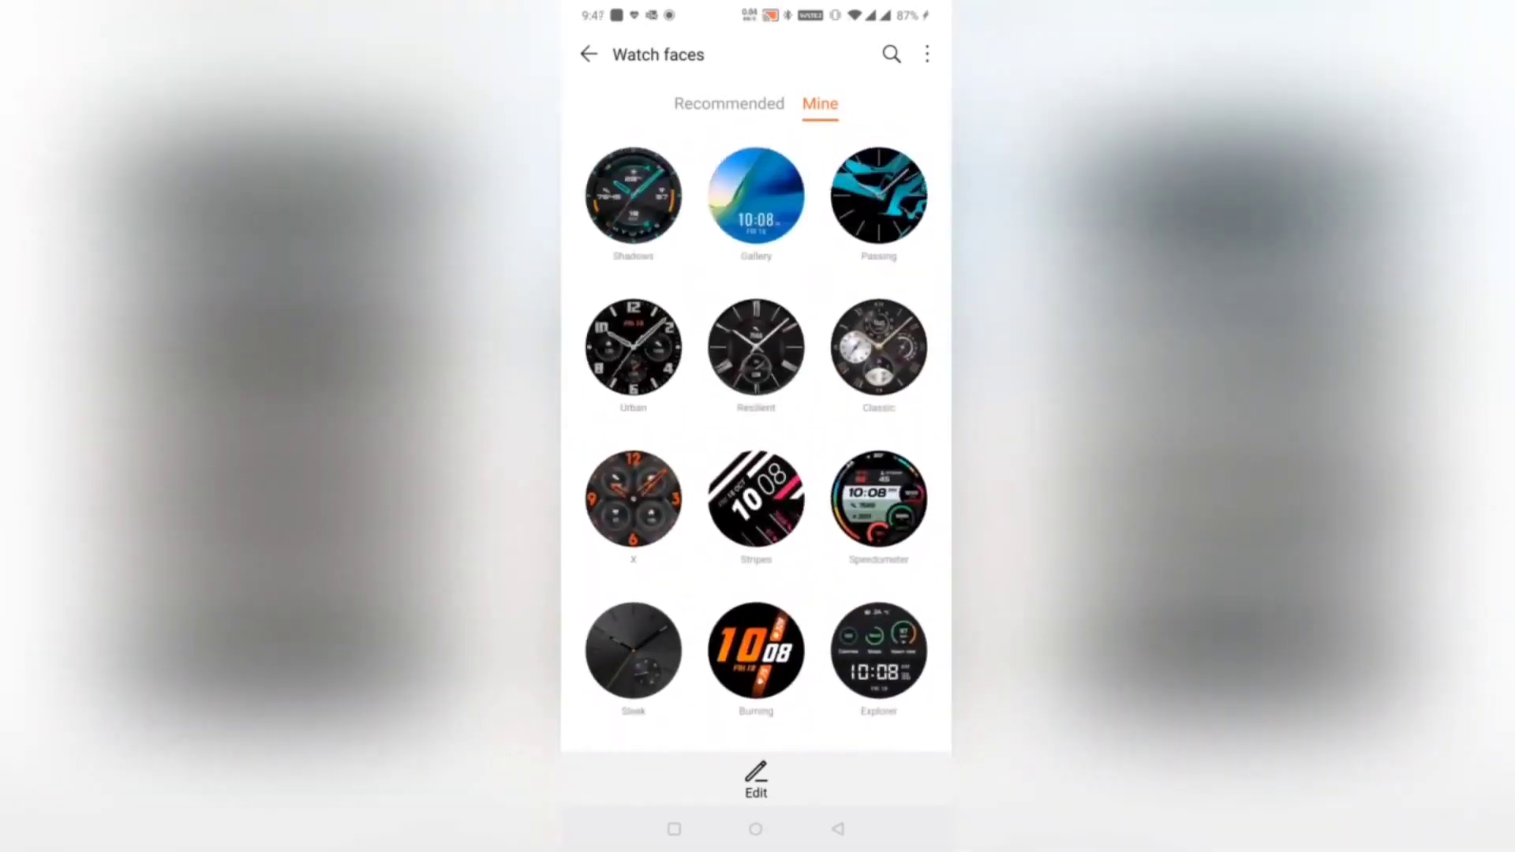